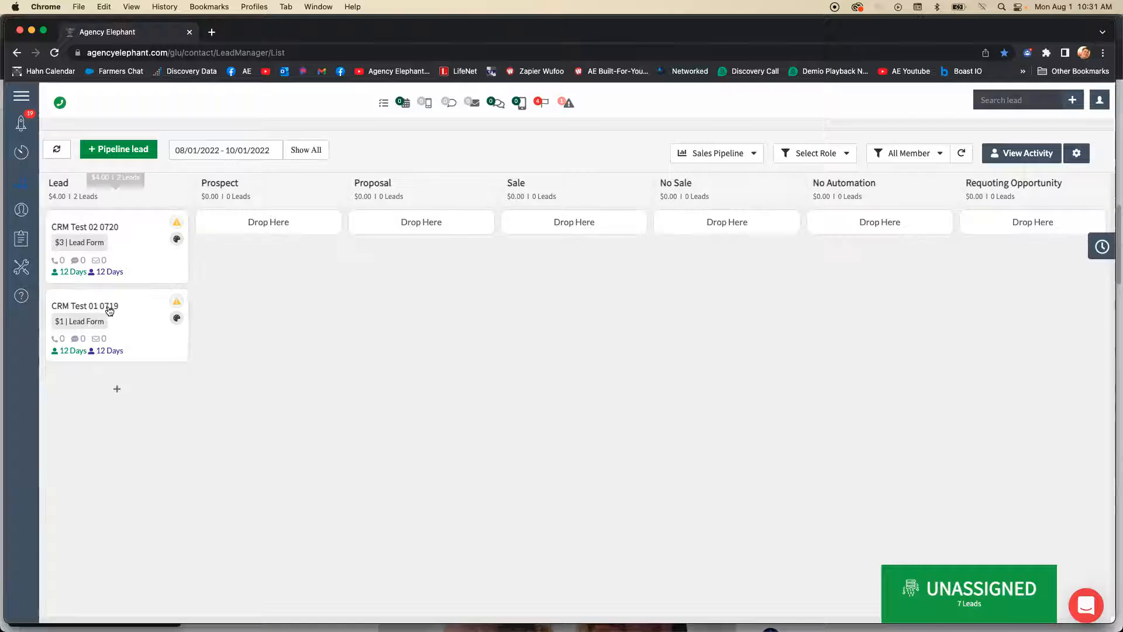
# Step: Open the tools page in a new browser tab and view the pipeline stages of the CRM Test 02 0720 lead
pyautogui.rightClick(29, 267)
pyautogui.click(64, 269)
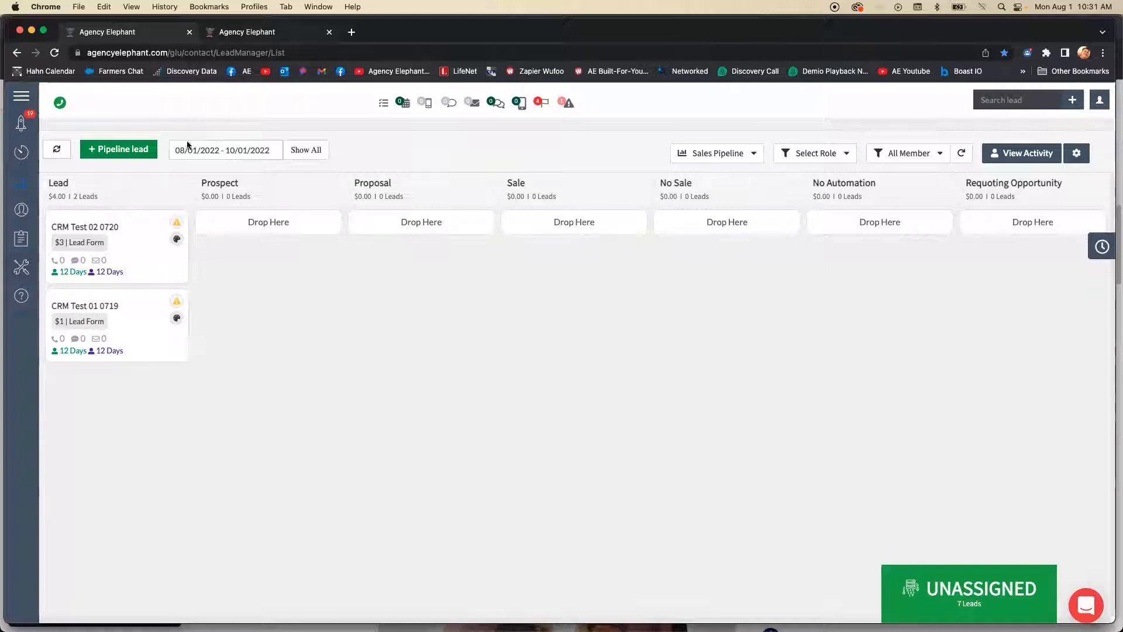
pyautogui.click(112, 225)
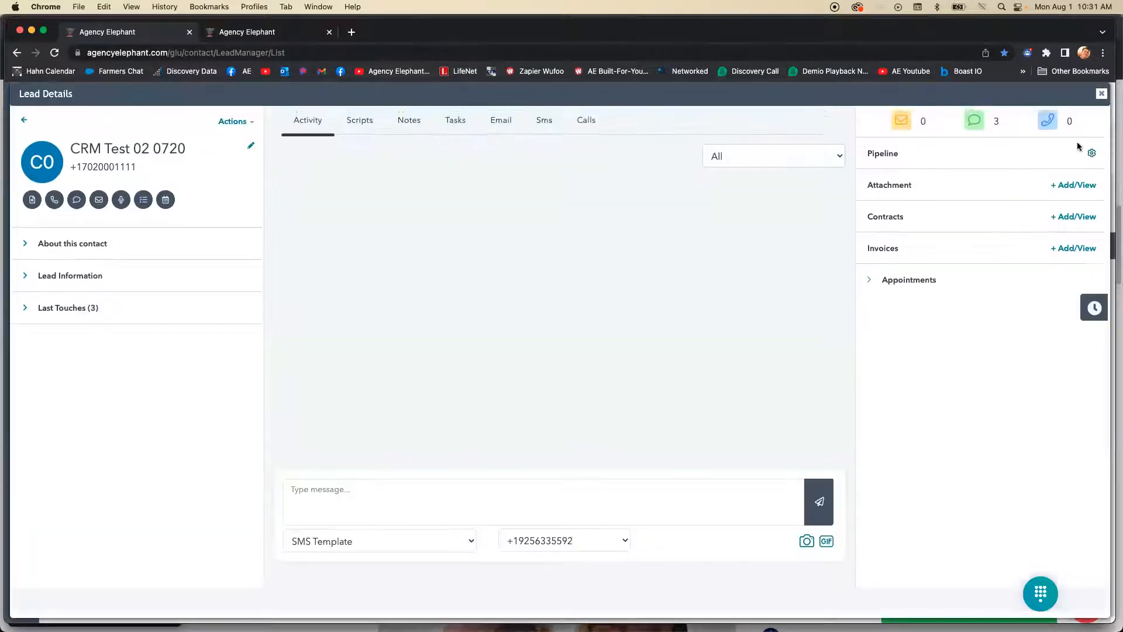
pyautogui.click(1091, 153)
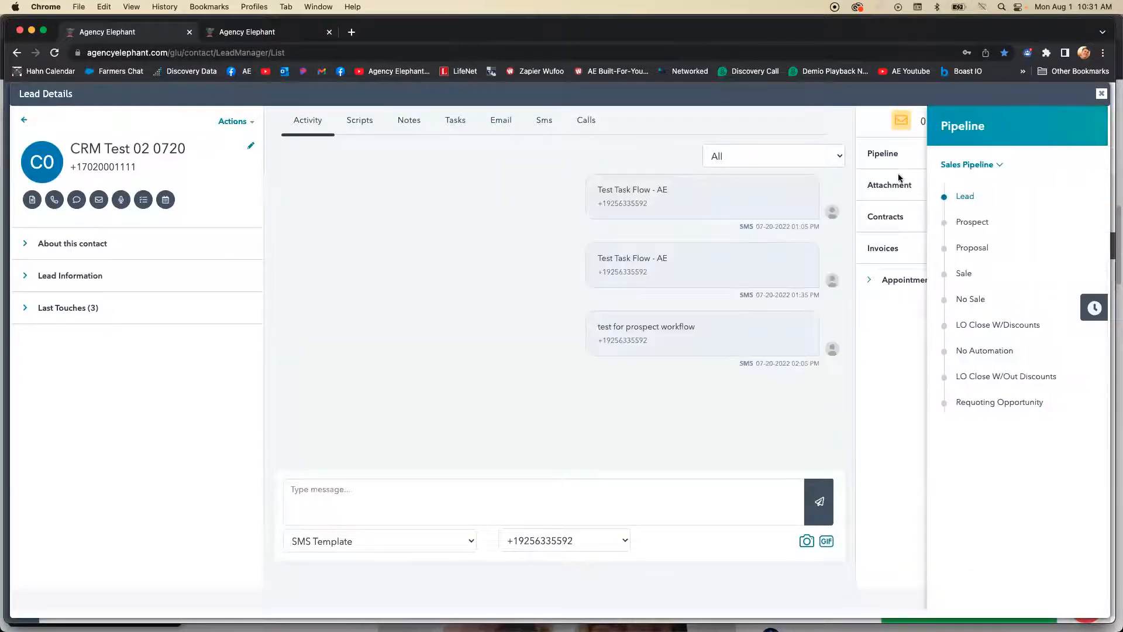
pyautogui.click(1102, 126)
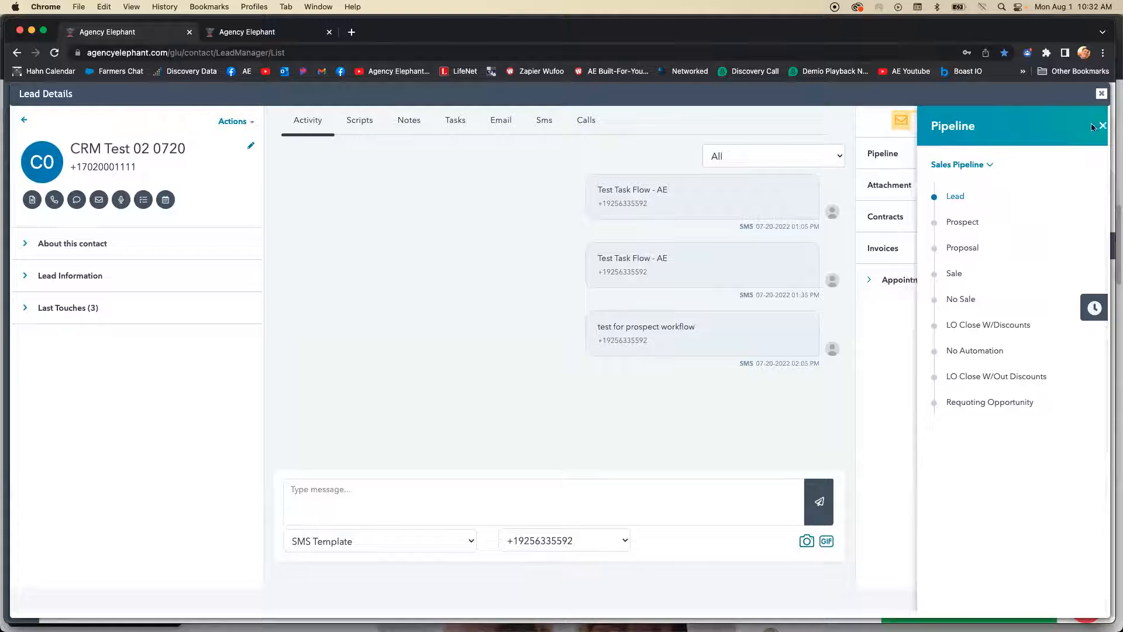
# Step: Search the SMS drips for "lead not" and open the first non-clone Lead Not Quoted campaign
pyautogui.click(283, 35)
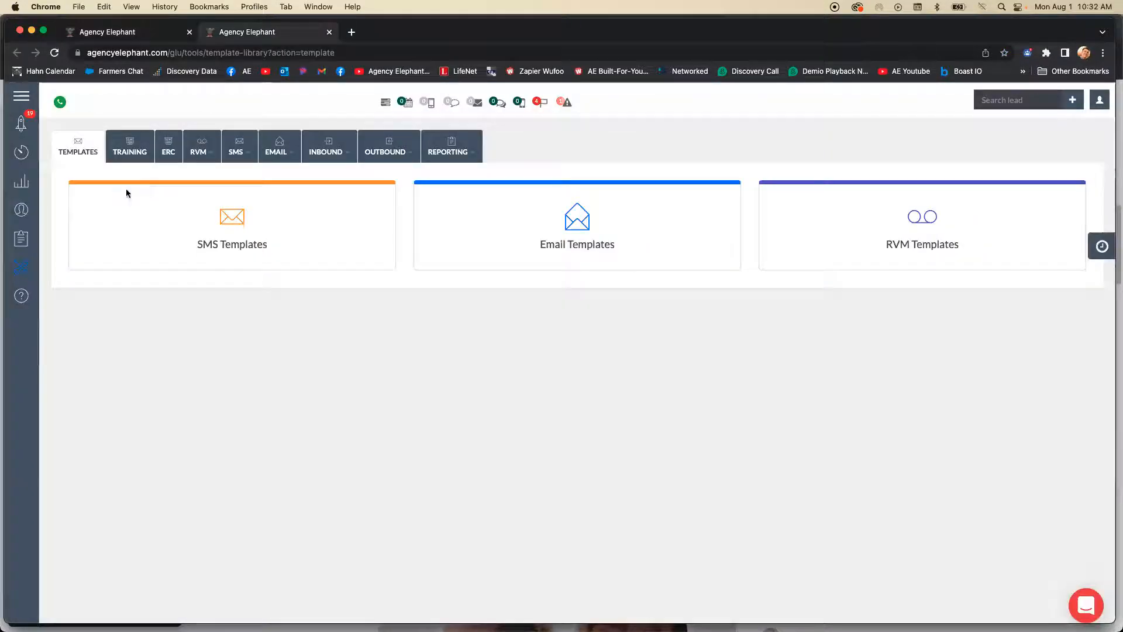
pyautogui.click(242, 153)
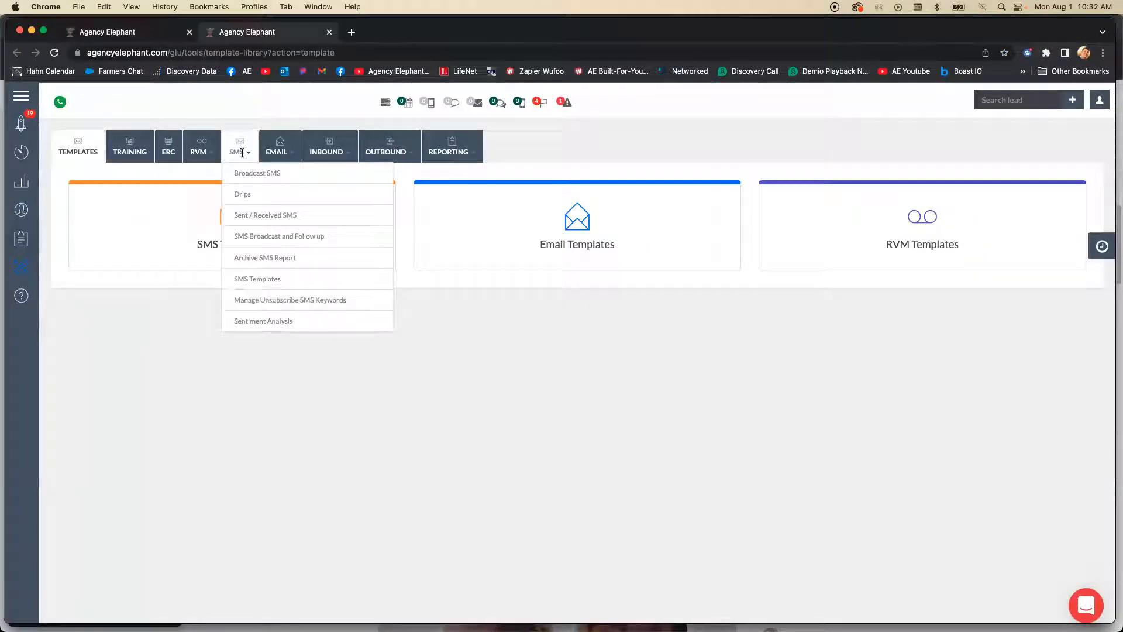
pyautogui.click(241, 193)
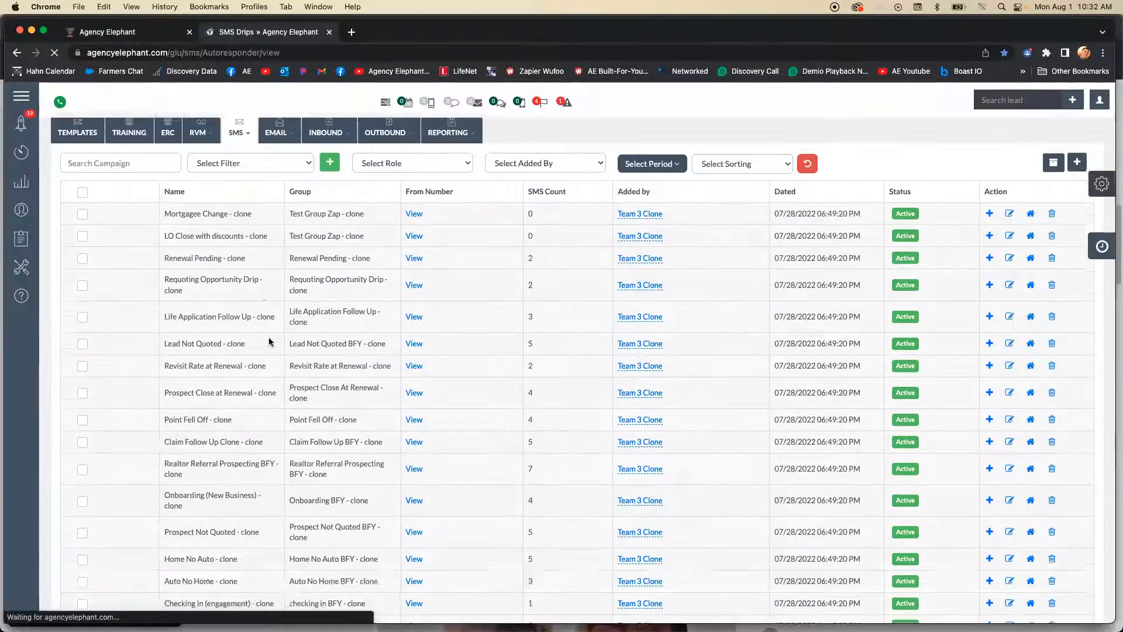
pyautogui.click(127, 210)
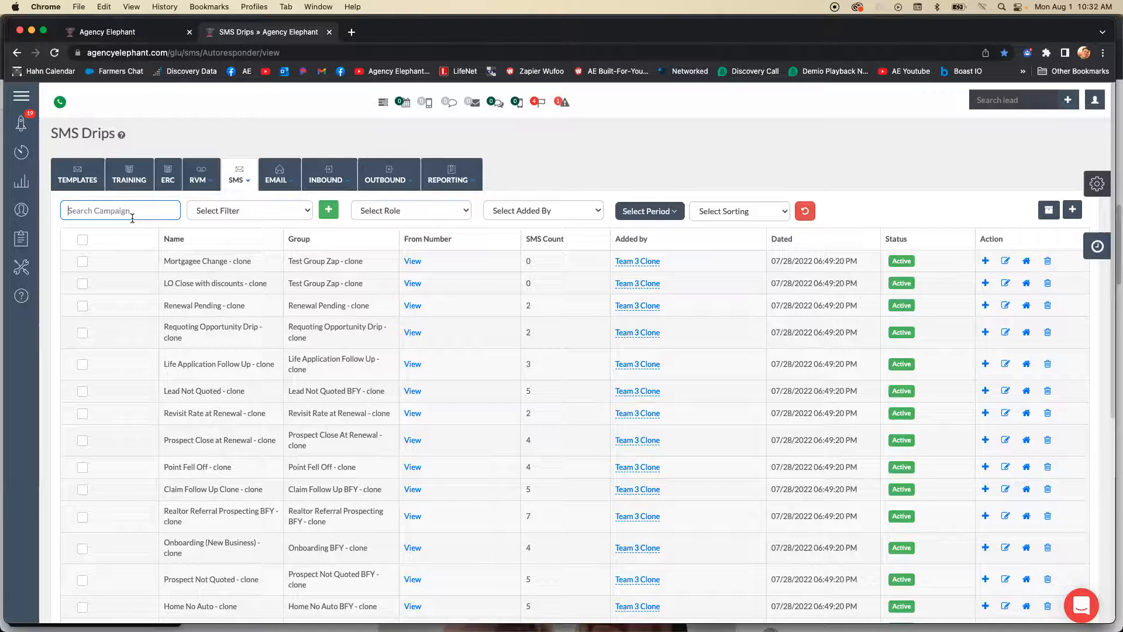
pyautogui.write('lead not')
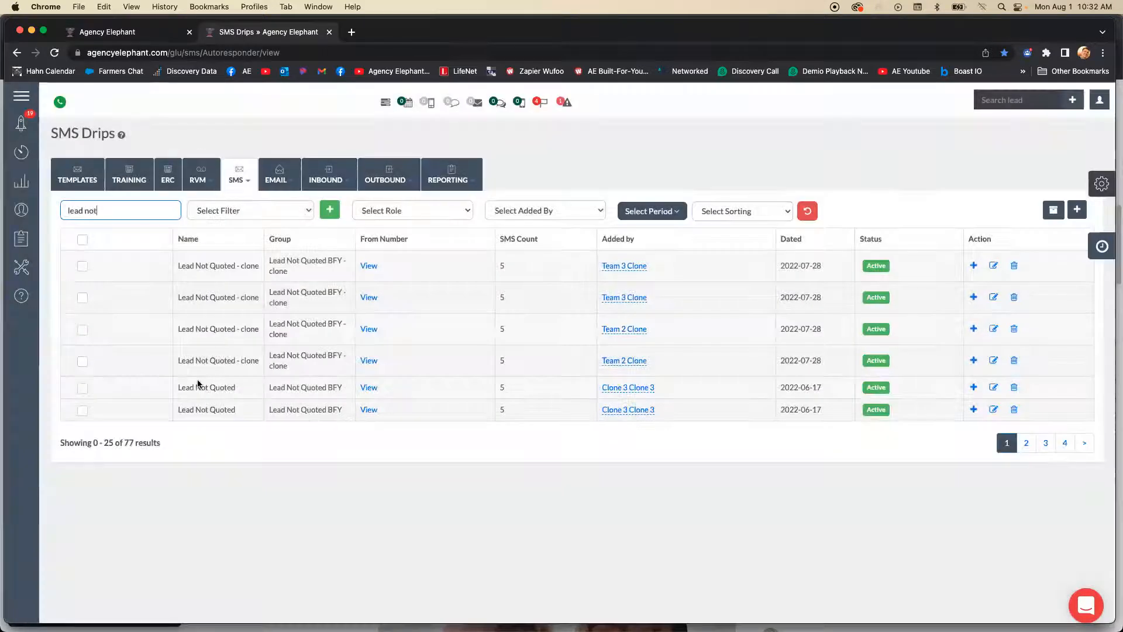
pyautogui.moveTo(177, 387); pyautogui.dragTo(241, 388)
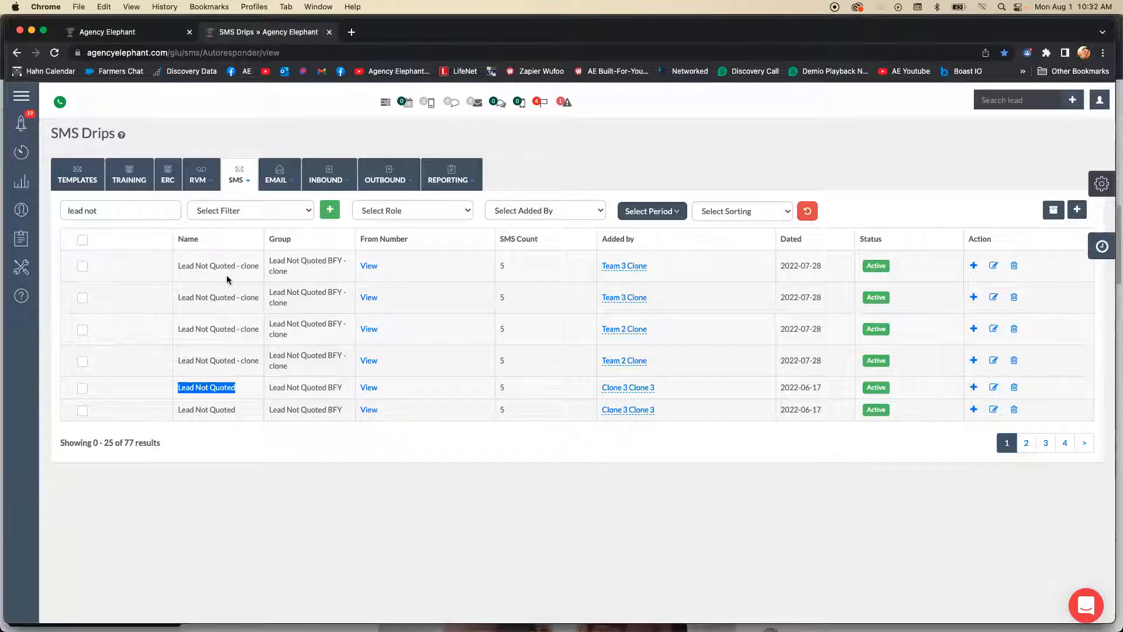
pyautogui.click(975, 387)
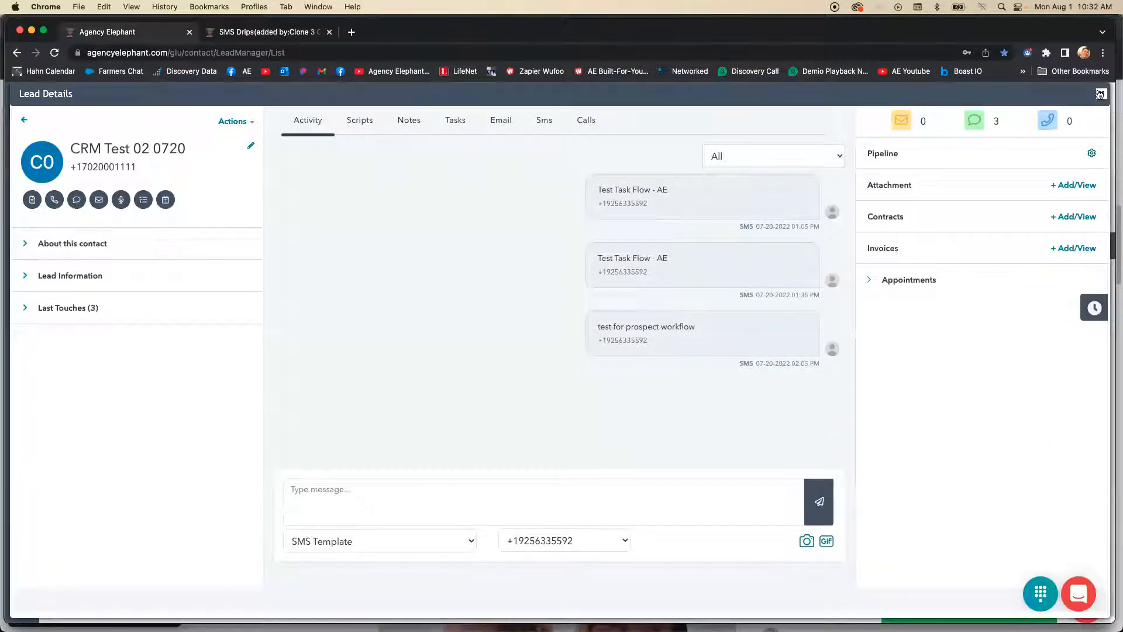
# Step: Close the lead's details, and review the first message's interval and full body text in the Lead Not Quoted drip
pyautogui.click(1099, 94)
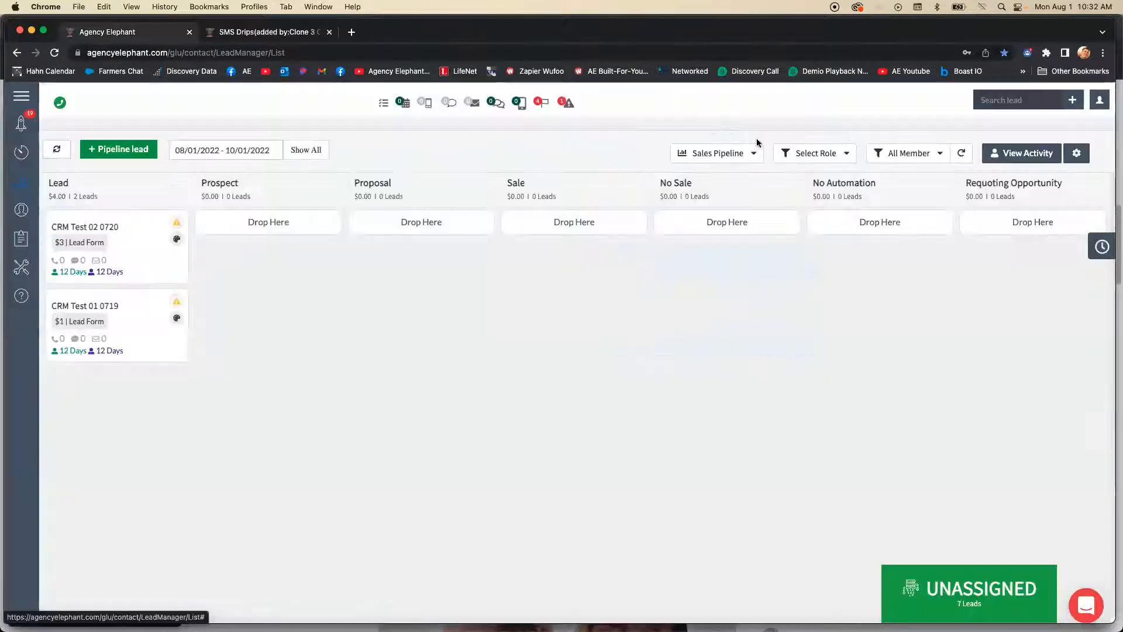
pyautogui.click(253, 34)
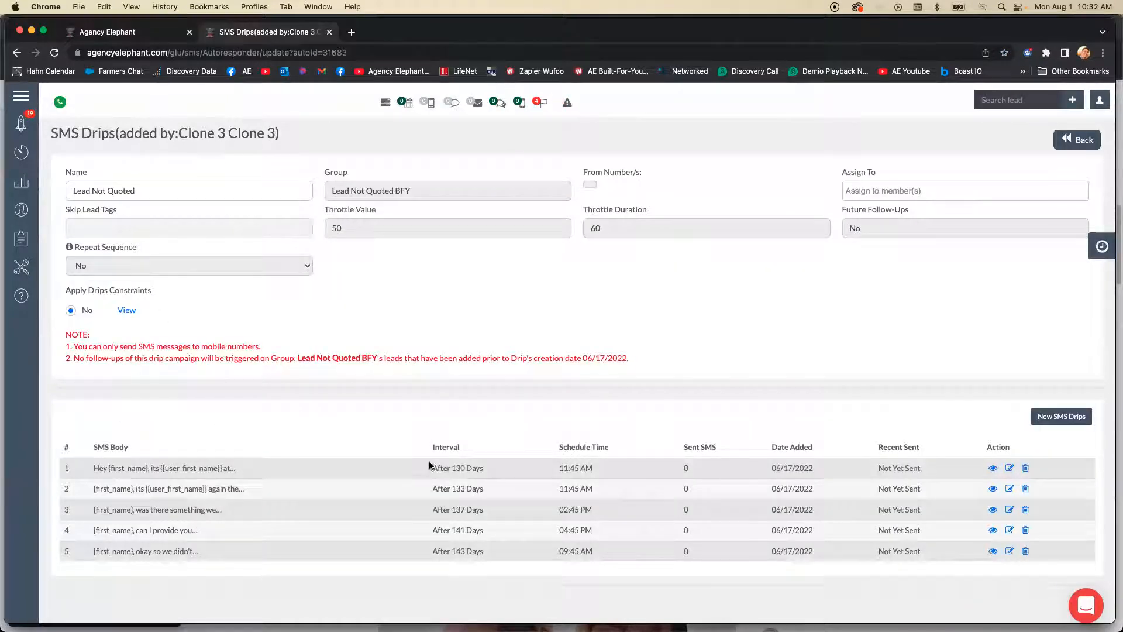
pyautogui.moveTo(429, 464); pyautogui.dragTo(484, 472)
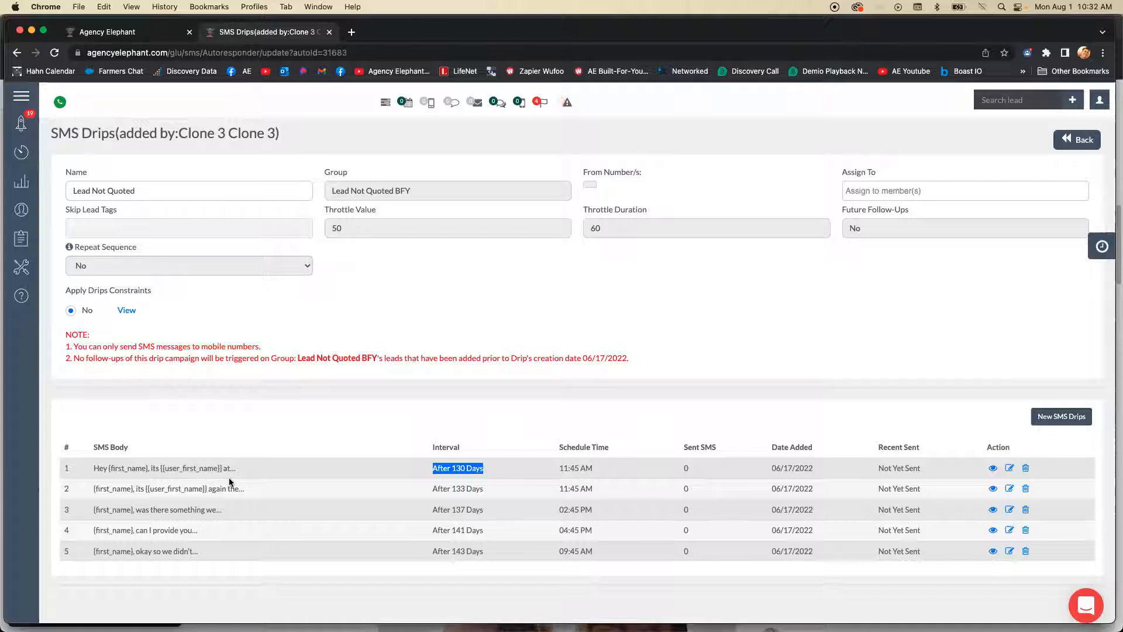
pyautogui.doubleClick(191, 466)
pyautogui.tripleClick(191, 466)
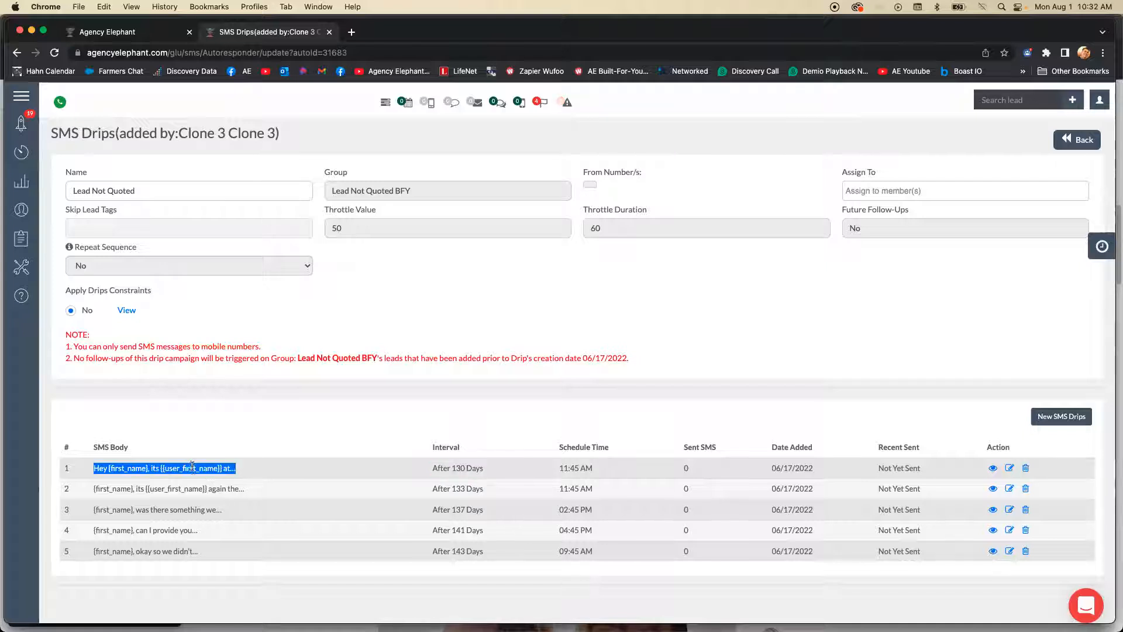
pyautogui.click(1009, 467)
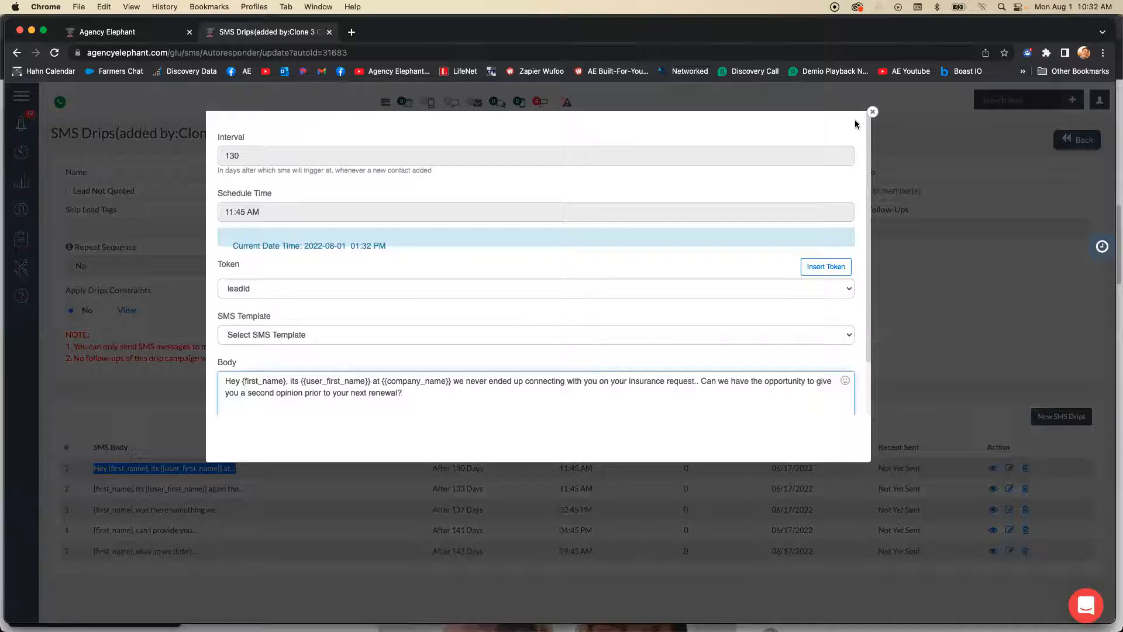
pyautogui.click(871, 111)
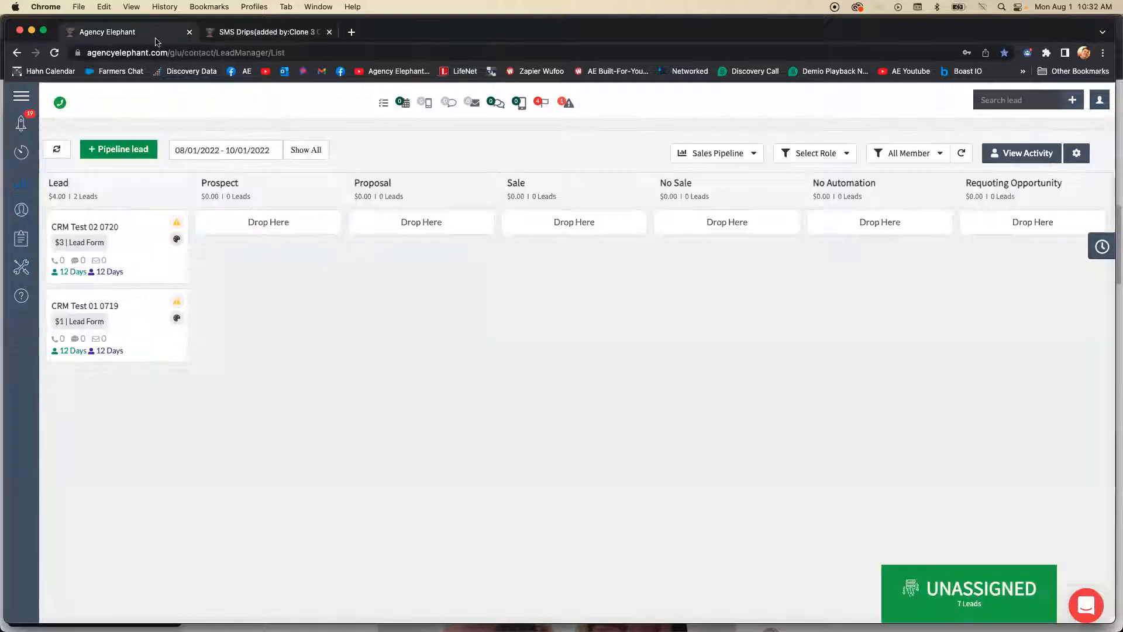
# Step: Check the sales pipeline board's stages and return to the SMS drips list
pyautogui.click(149, 32)
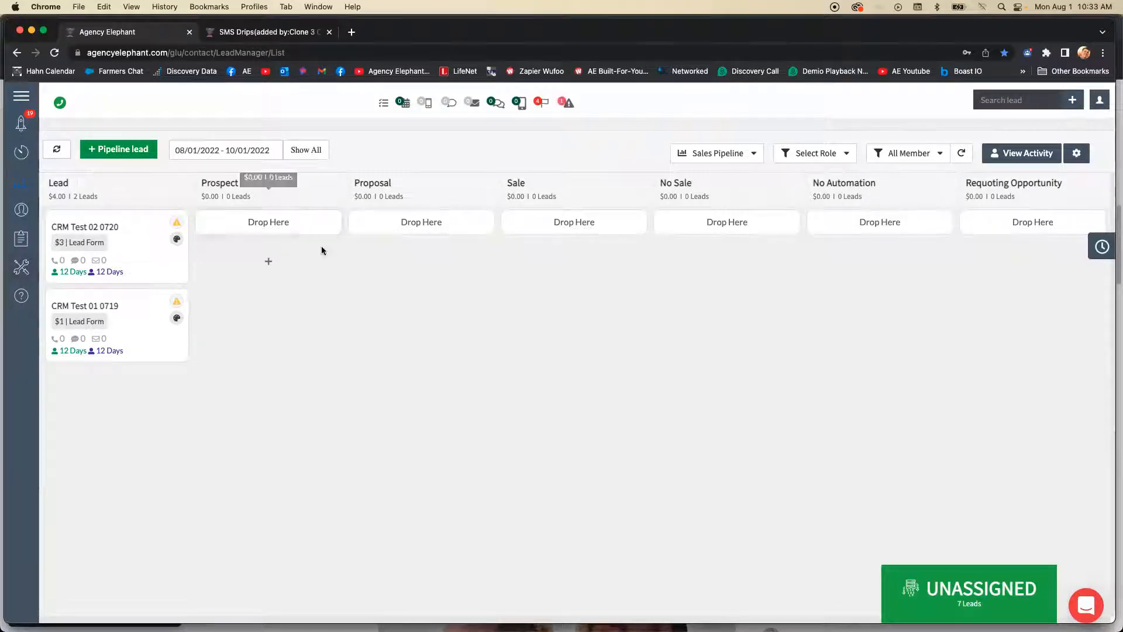
pyautogui.click(273, 33)
pyautogui.click(1082, 140)
pyautogui.click(124, 210)
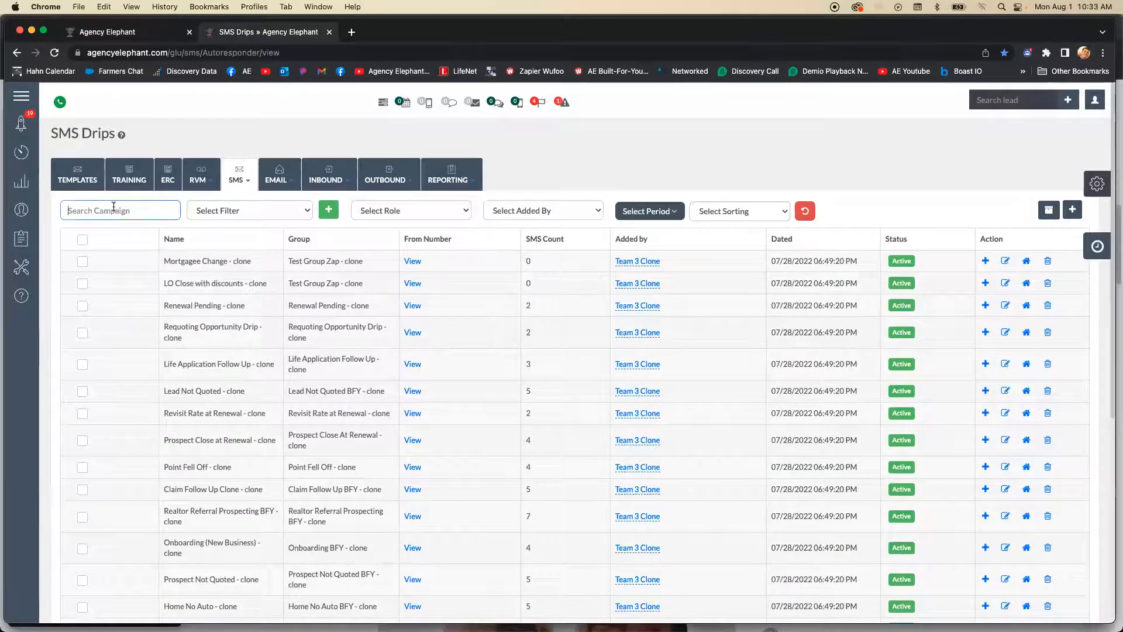
pyautogui.write('prospect')
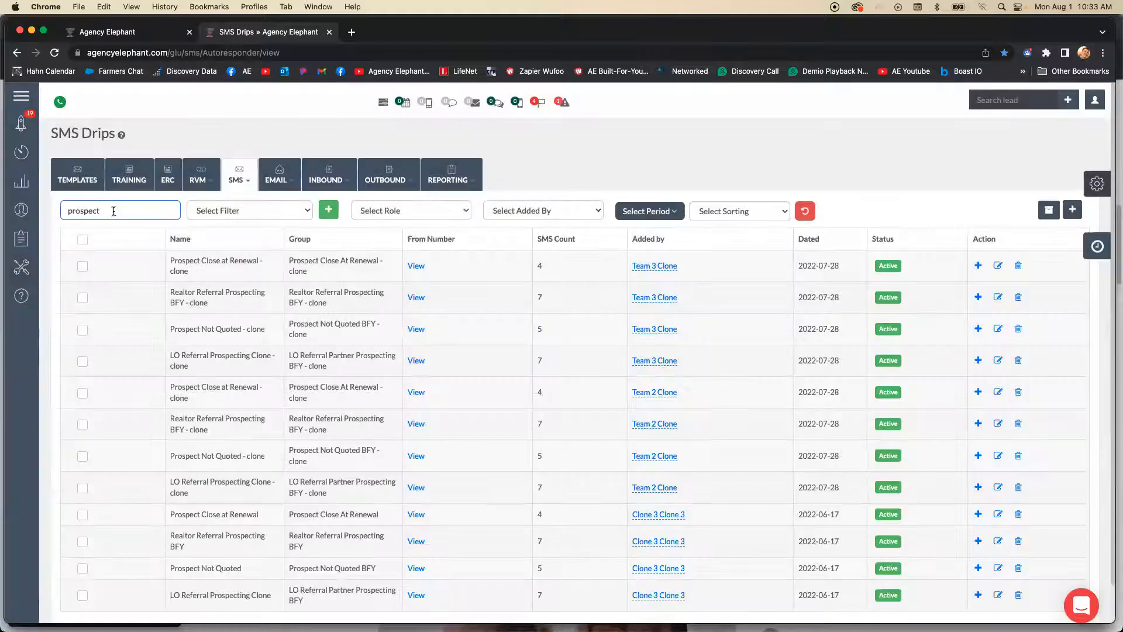
pyautogui.moveTo(182, 565); pyautogui.dragTo(274, 576)
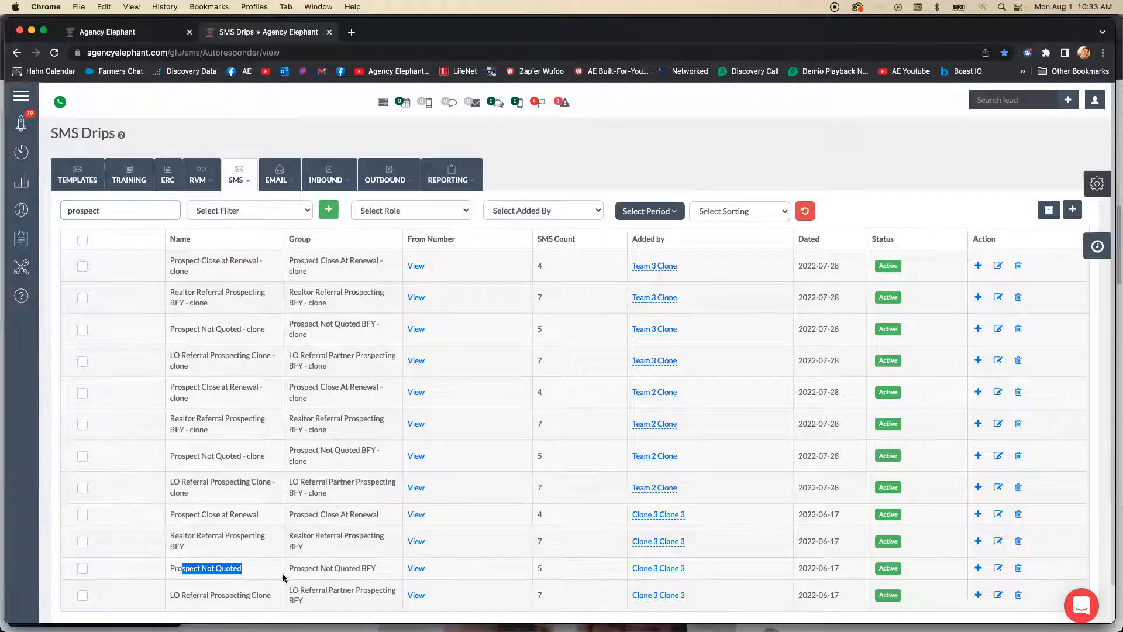
pyautogui.click(998, 568)
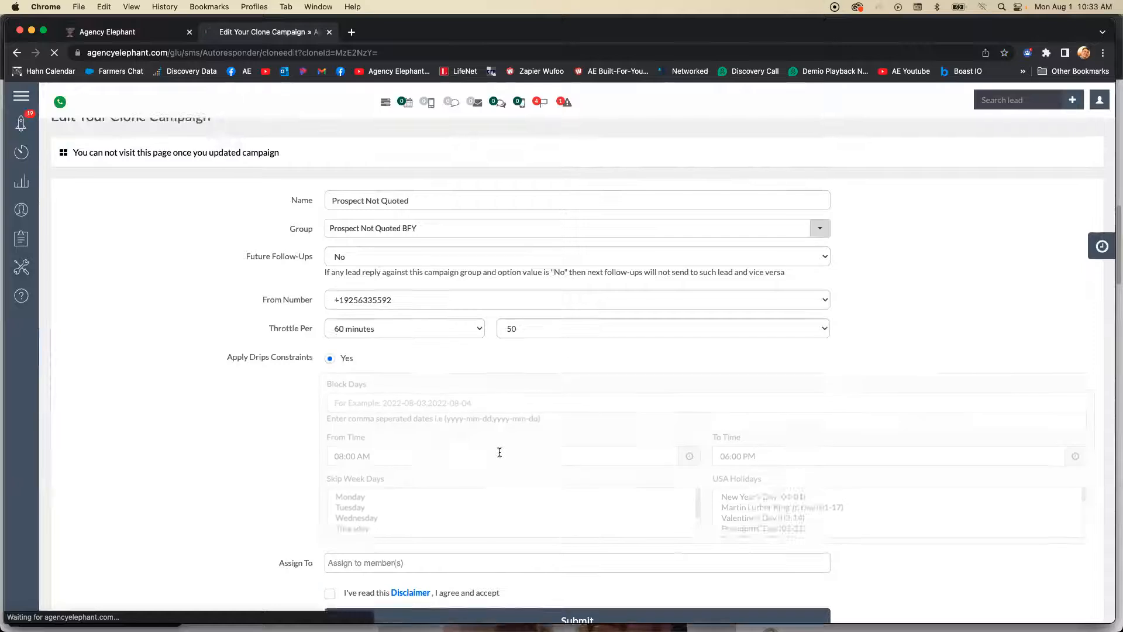
pyautogui.click(12, 53)
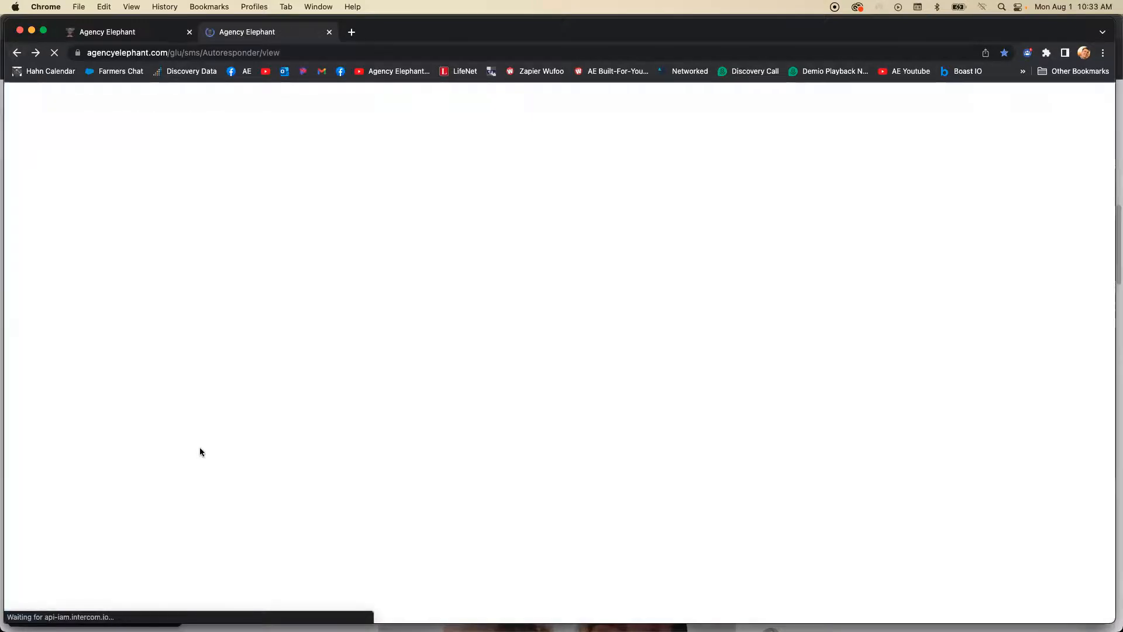
# Step: Search the SMS drips for "prospect not" and open the non-clone Prospect Not Quoted campaign
pyautogui.click(113, 210)
pyautogui.write('prospect not')
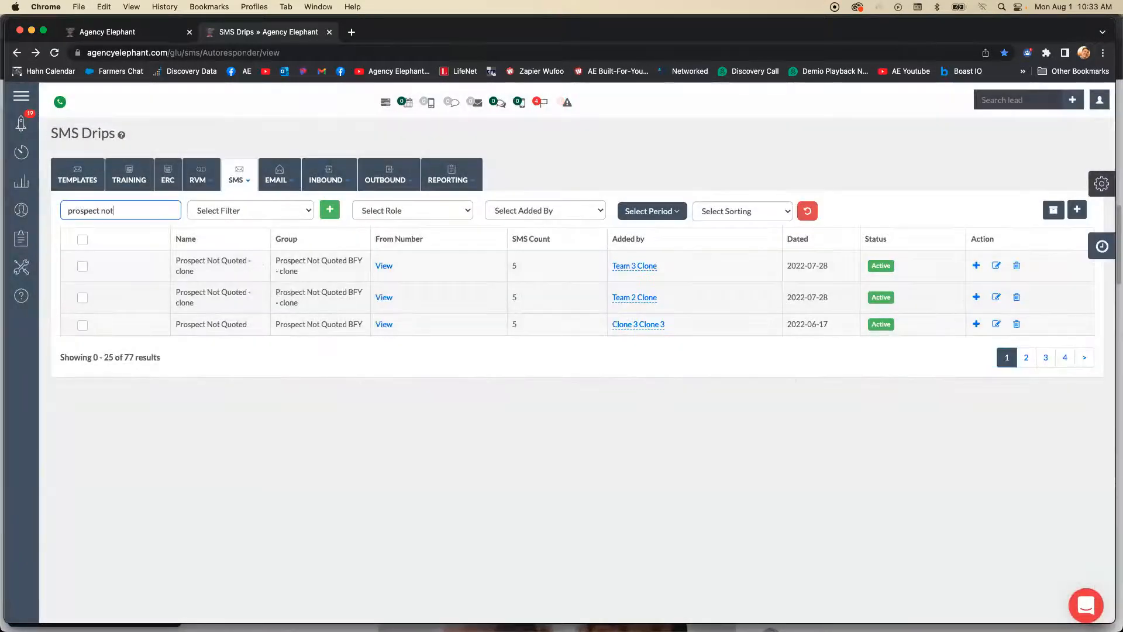
pyautogui.click(996, 323)
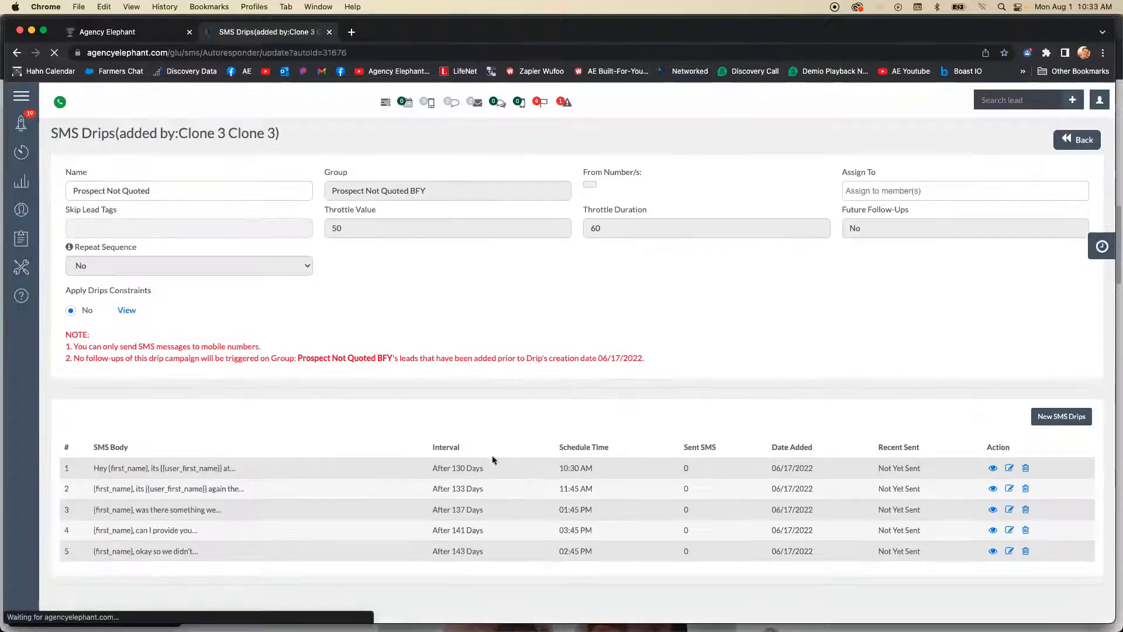
# Step: Review the first message's interval and full body text in the Prospect Not Quoted drip
pyautogui.moveTo(443, 468); pyautogui.dragTo(475, 470)
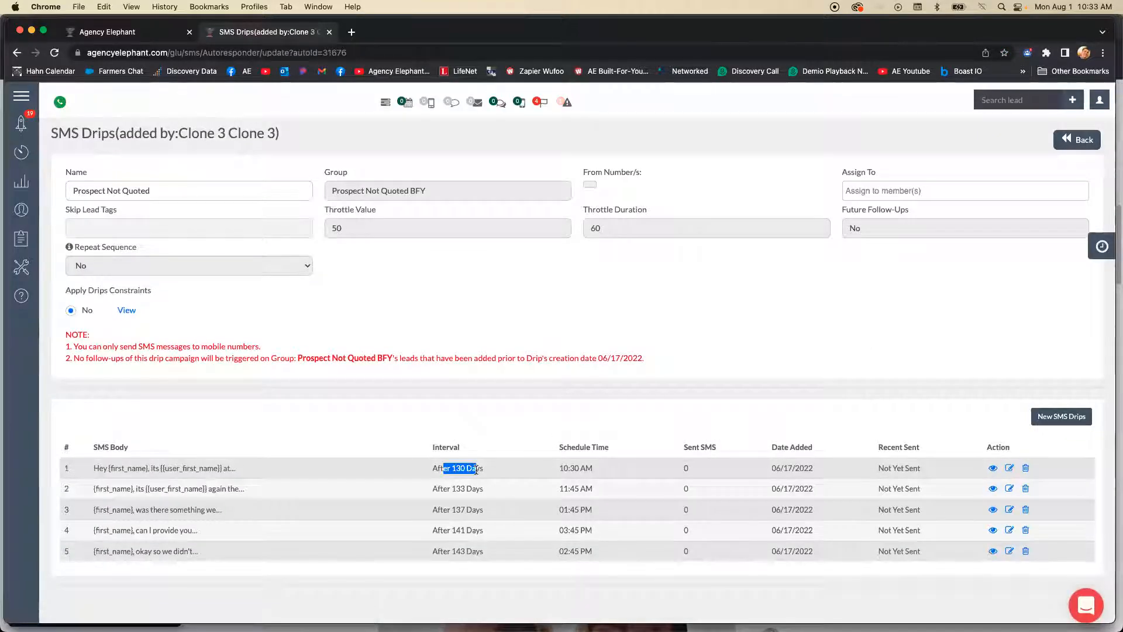
pyautogui.click(1009, 467)
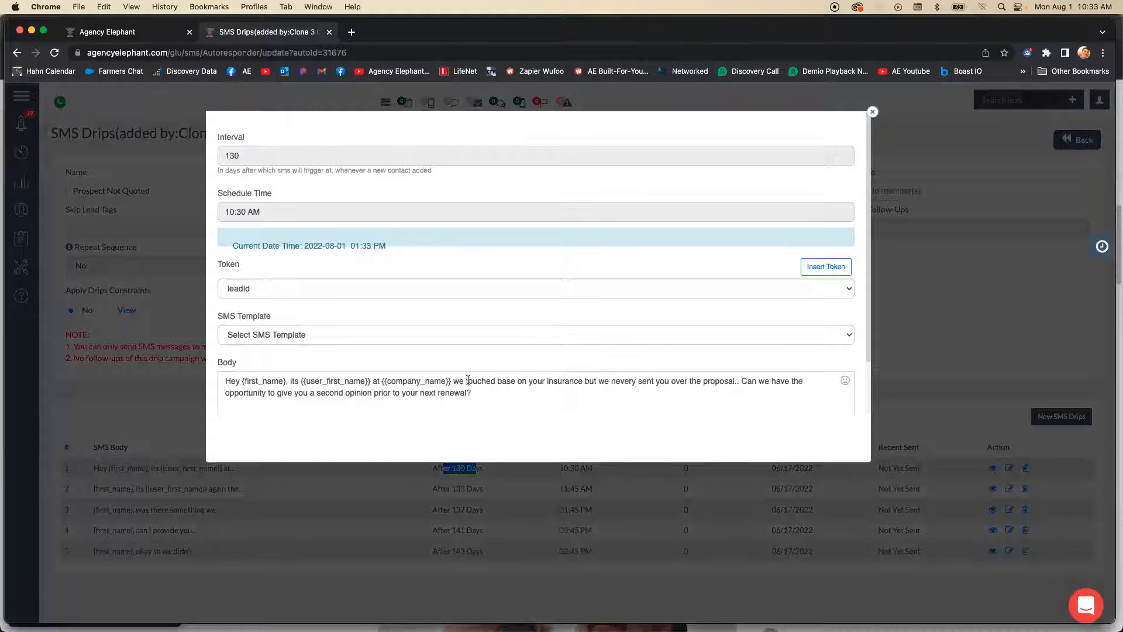
pyautogui.moveTo(468, 381); pyautogui.dragTo(512, 381)
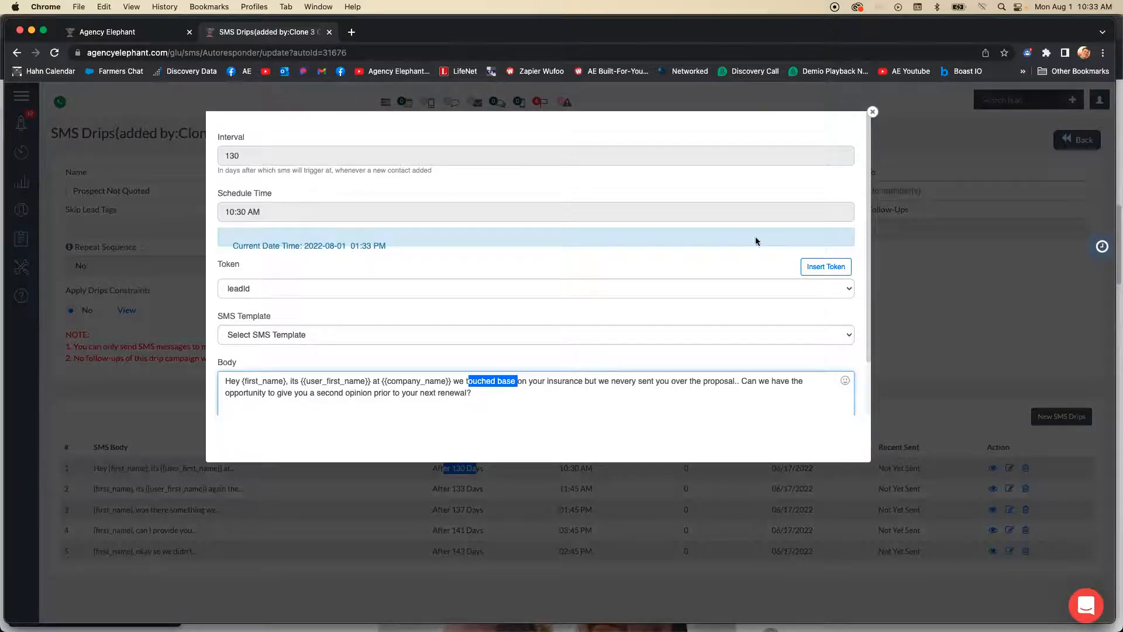
pyautogui.click(875, 113)
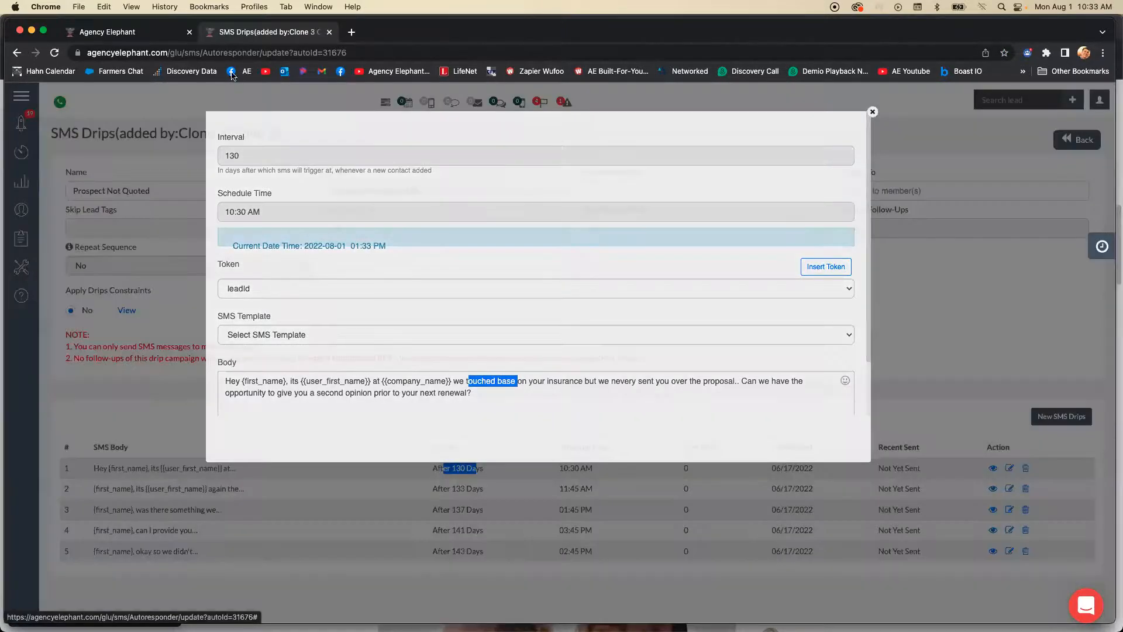
# Step: Move the CRM Test 02 0720 lead from the Lead stage to Proposal and complete the opportunity form
pyautogui.click(151, 37)
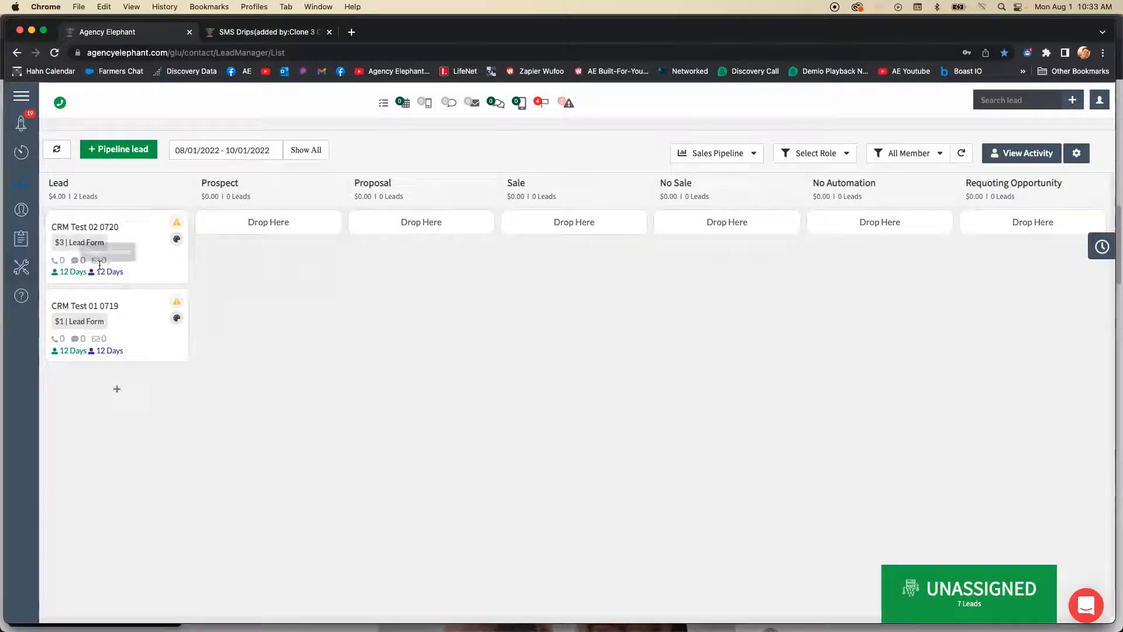
pyautogui.moveTo(109, 225); pyautogui.dragTo(399, 221)
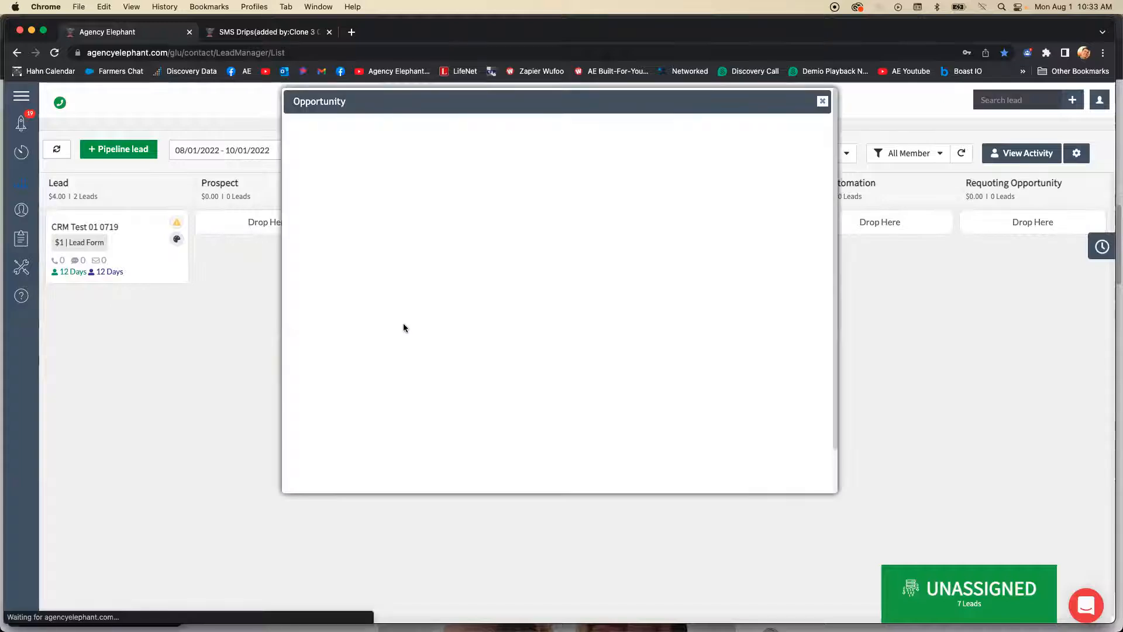
pyautogui.click(353, 472)
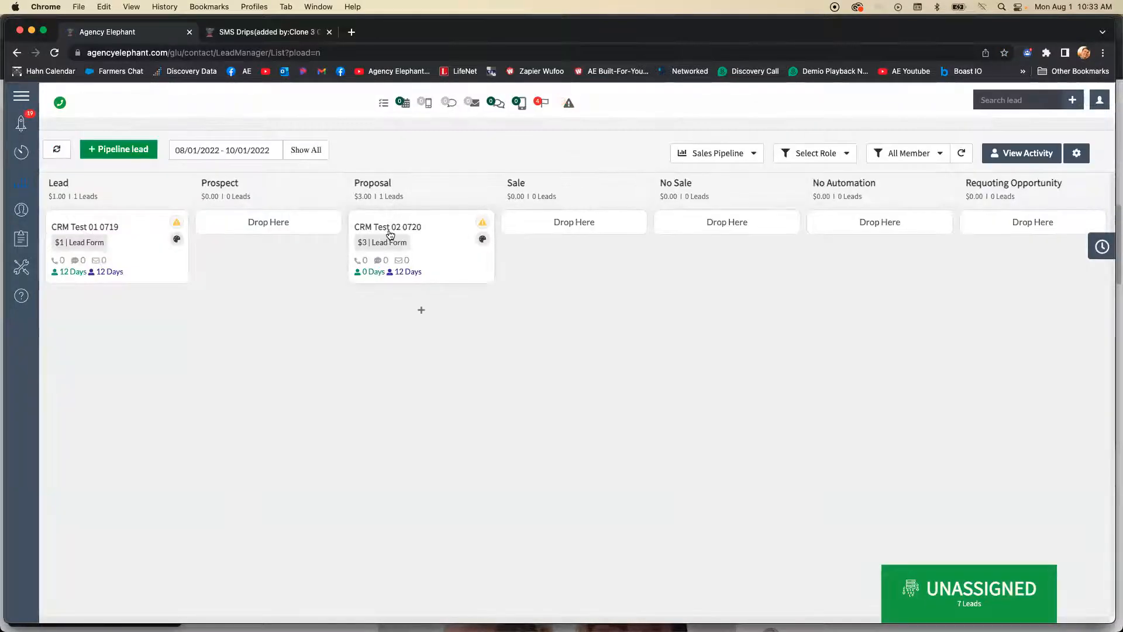
# Step: Search the SMS drips for "quote foll" and open the non-clone Quote Follow Up campaign
pyautogui.click(266, 32)
pyautogui.click(1076, 139)
pyautogui.click(135, 212)
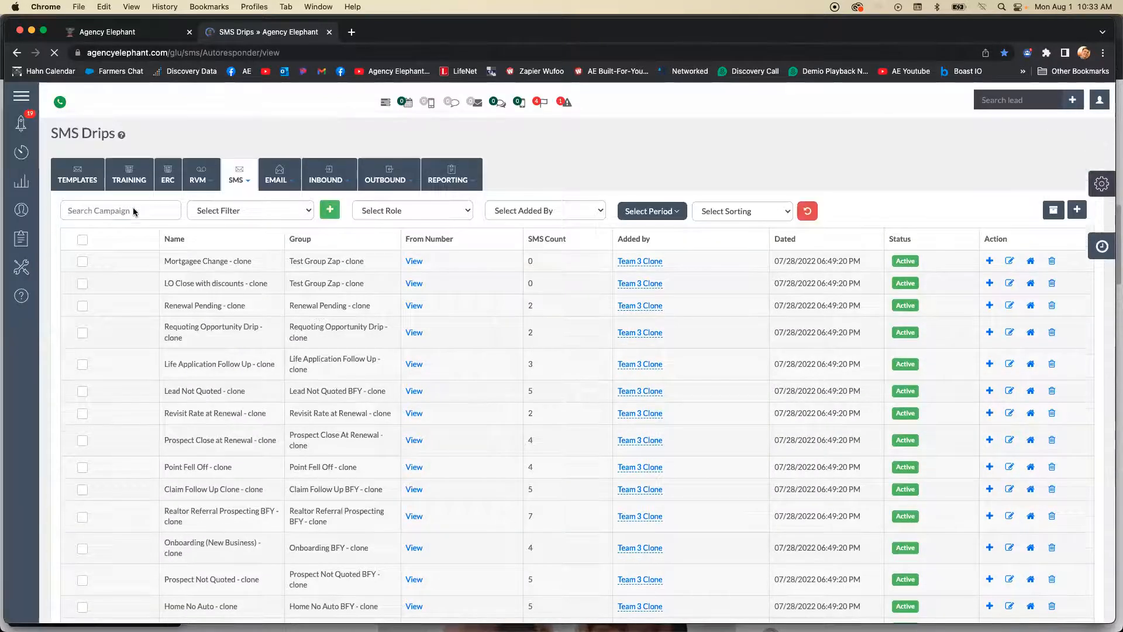
pyautogui.write('cuote foll')
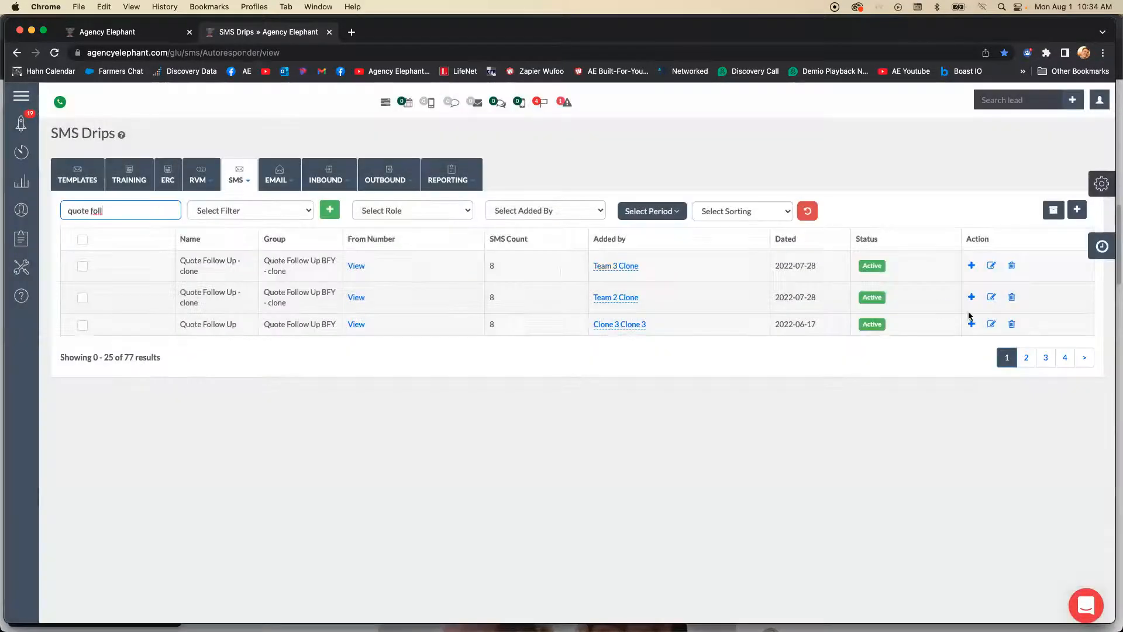
pyautogui.click(990, 324)
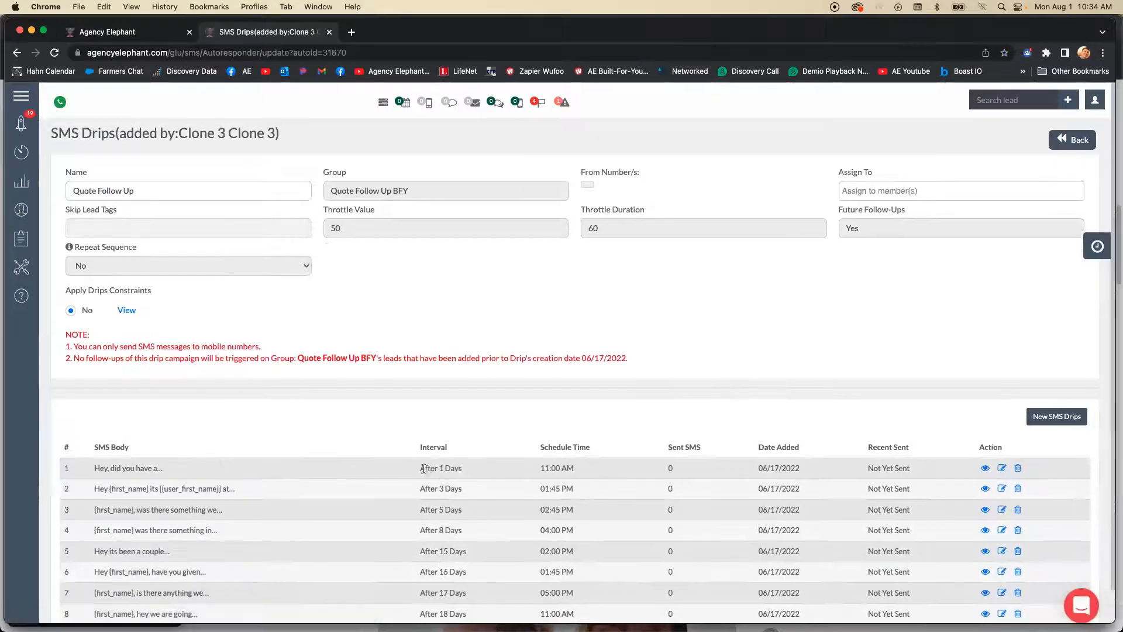
# Step: Review the first message's interval in the Quote Follow Up drip and compare it with the Proposal stage of the sales pipeline
pyautogui.moveTo(425, 467); pyautogui.dragTo(505, 481)
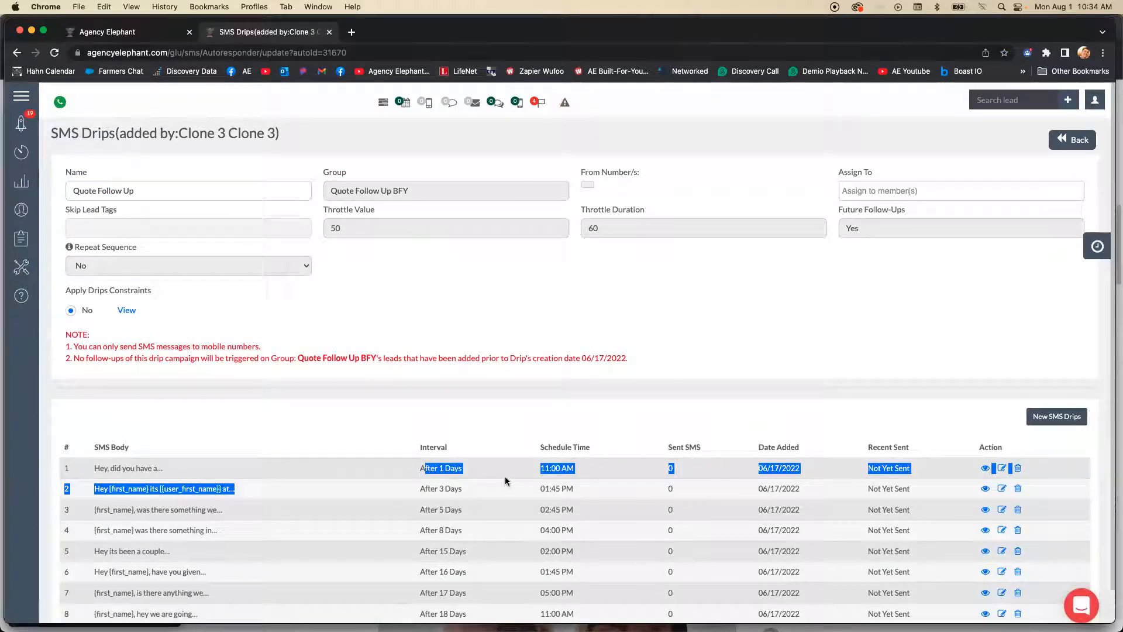
pyautogui.tripleClick(457, 465)
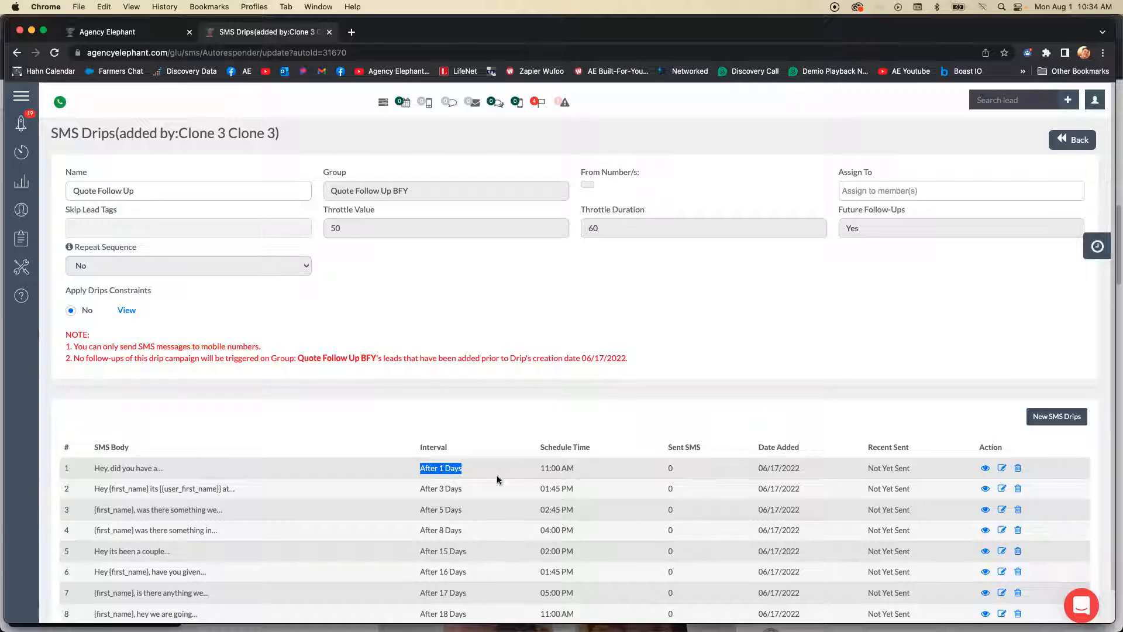
pyautogui.scroll(-1, 514, 465)
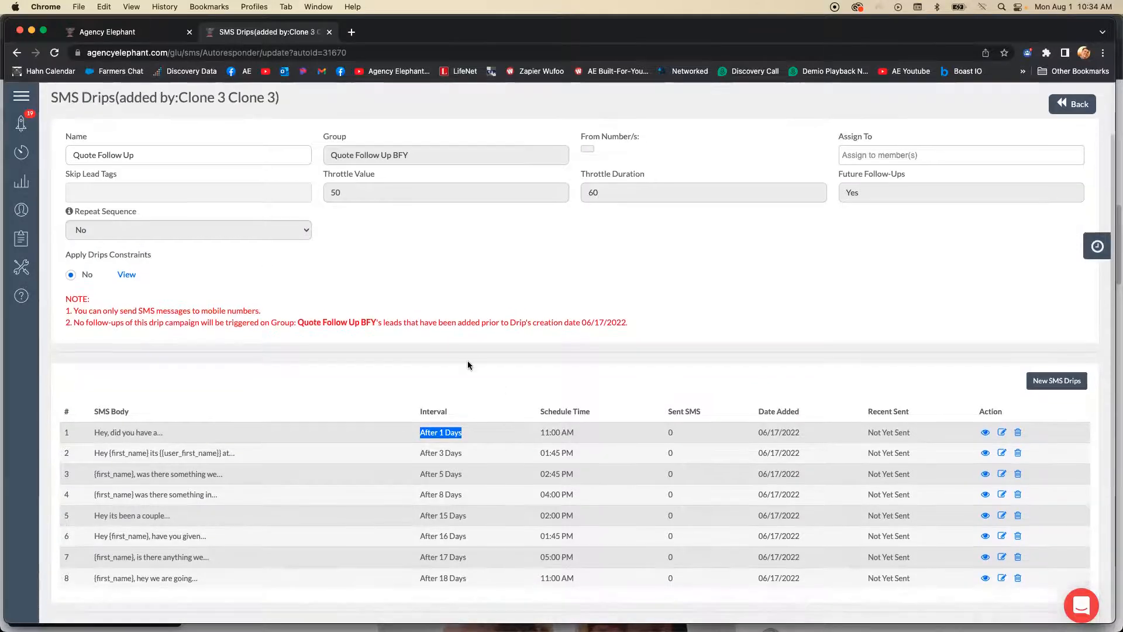
pyautogui.click(133, 34)
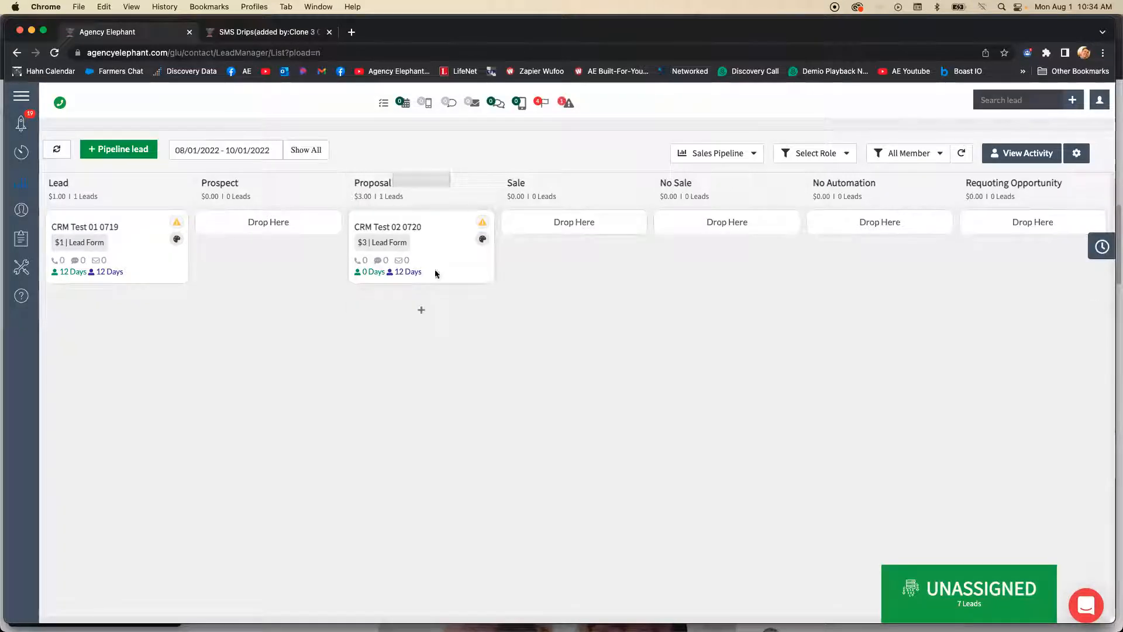
pyautogui.click(228, 34)
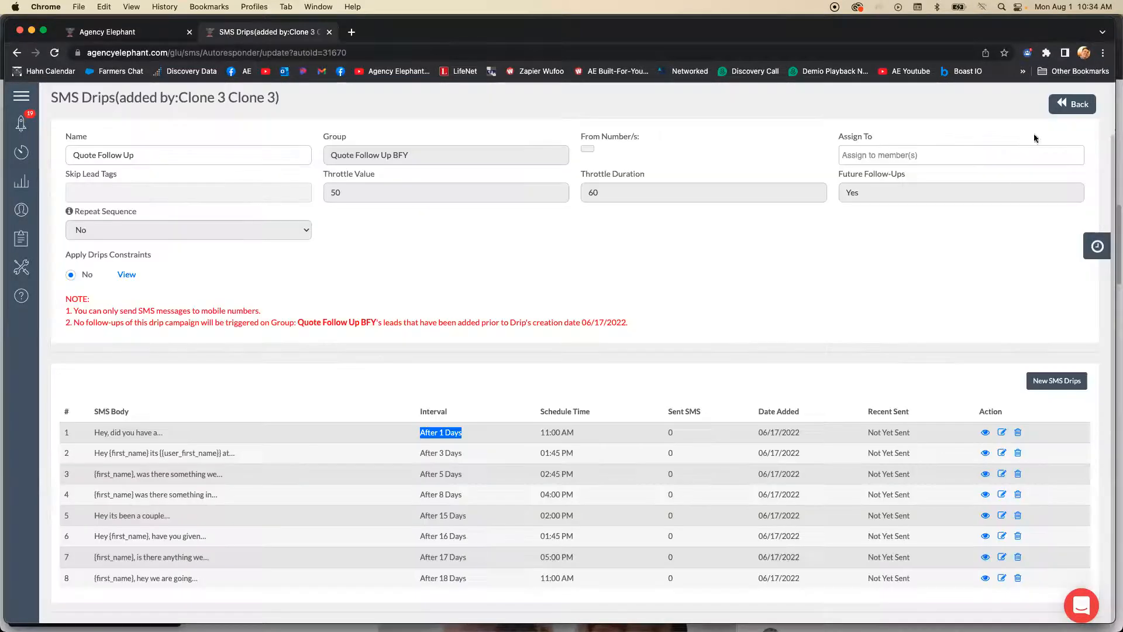
# Step: Search the SMS drips for "quotes", open the Quotes Not Closed Clone campaign in group Quotes Not Closed BFY, and check its first message's interval
pyautogui.click(1074, 105)
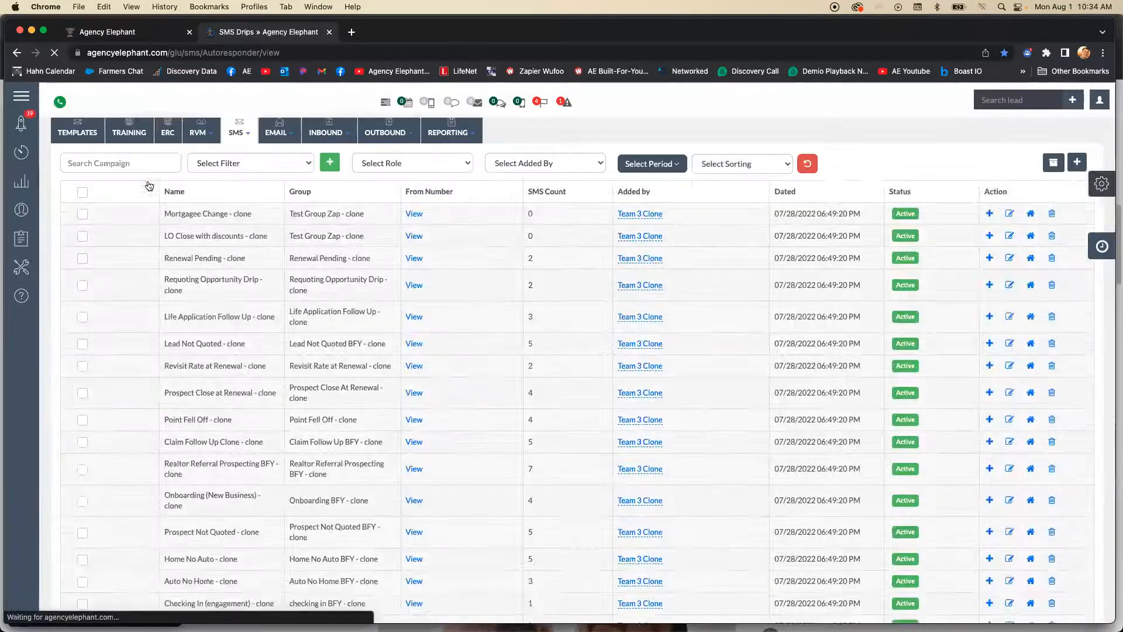
pyautogui.click(124, 207)
pyautogui.write('quotes')
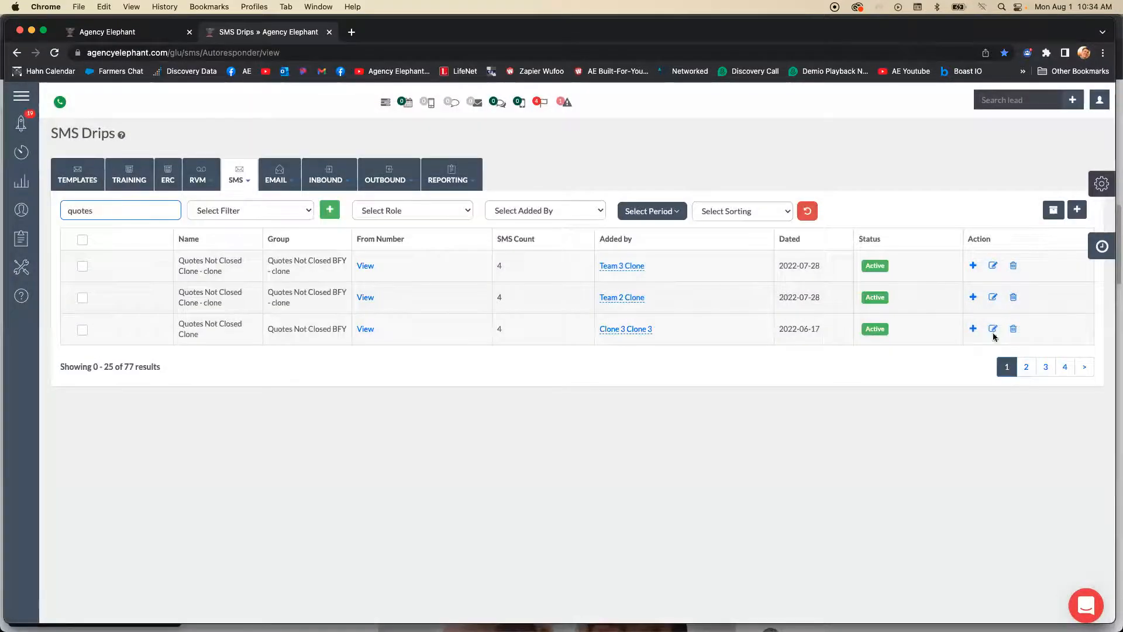
pyautogui.click(973, 328)
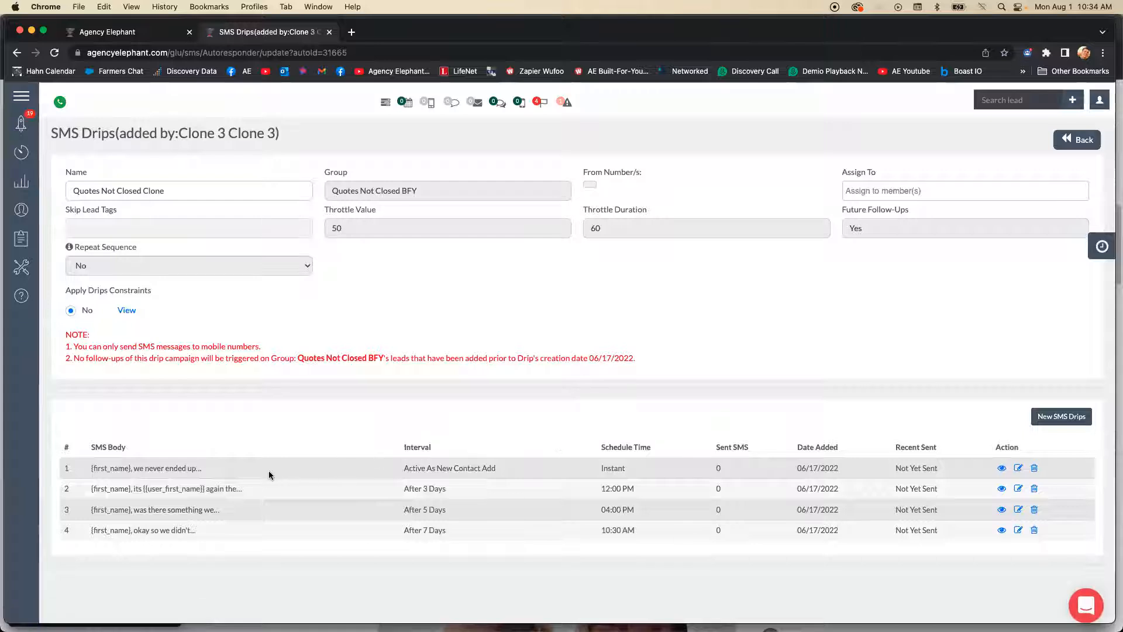
pyautogui.moveTo(403, 468); pyautogui.dragTo(476, 470)
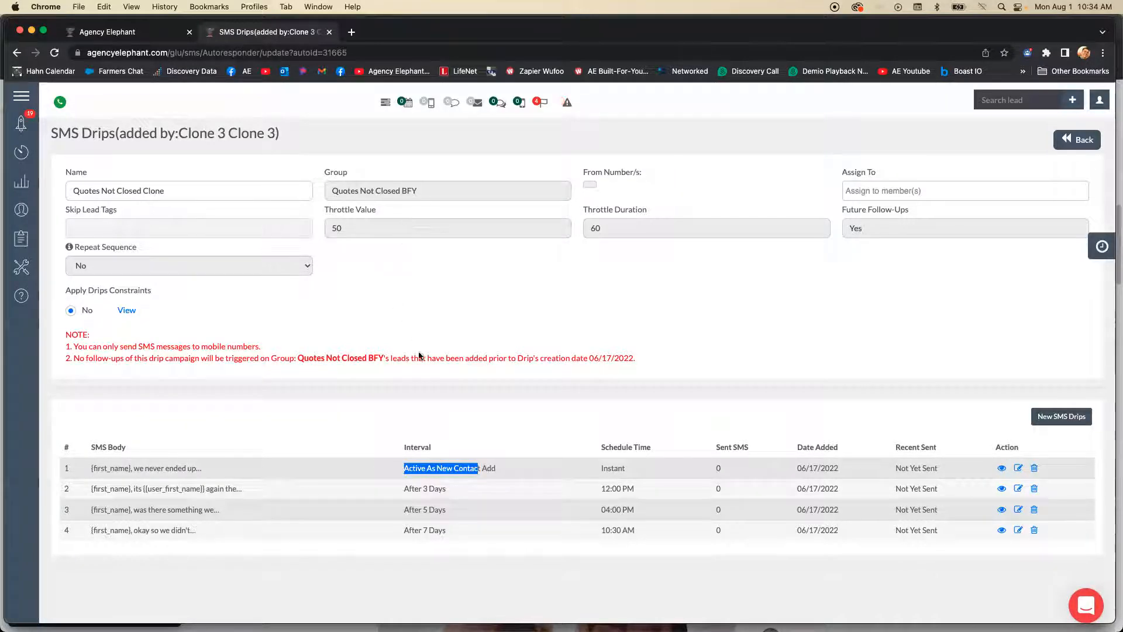
# Step: Move the CRM Test 02 0720 lead from the Proposal stage to Sale in the pipeline and submit the opportunity form
pyautogui.click(107, 32)
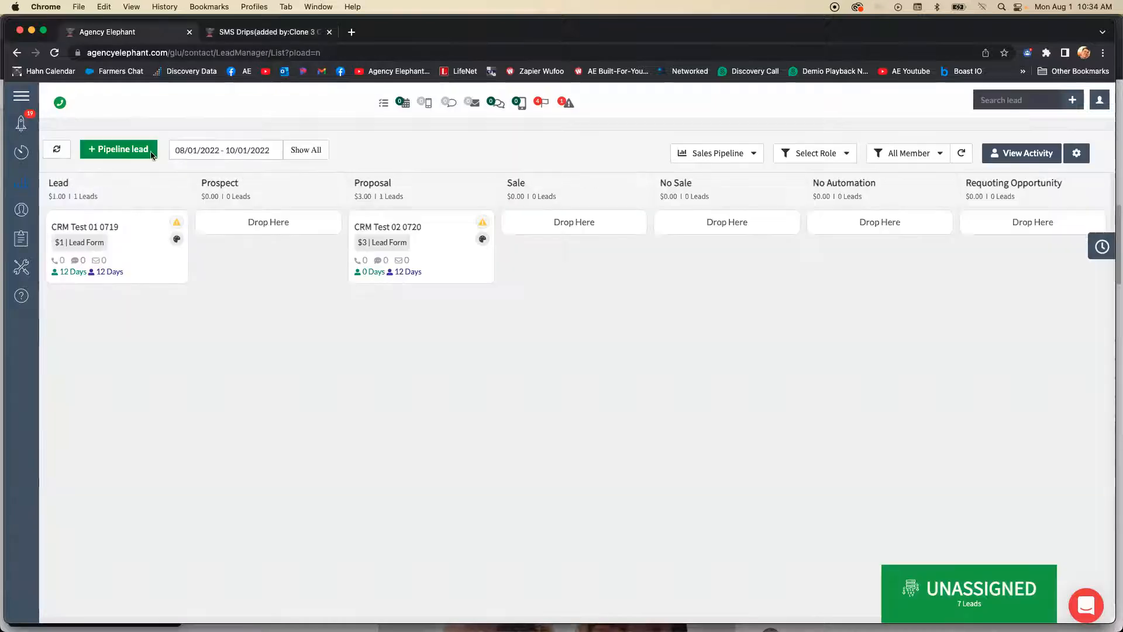
pyautogui.moveTo(377, 227); pyautogui.dragTo(564, 303)
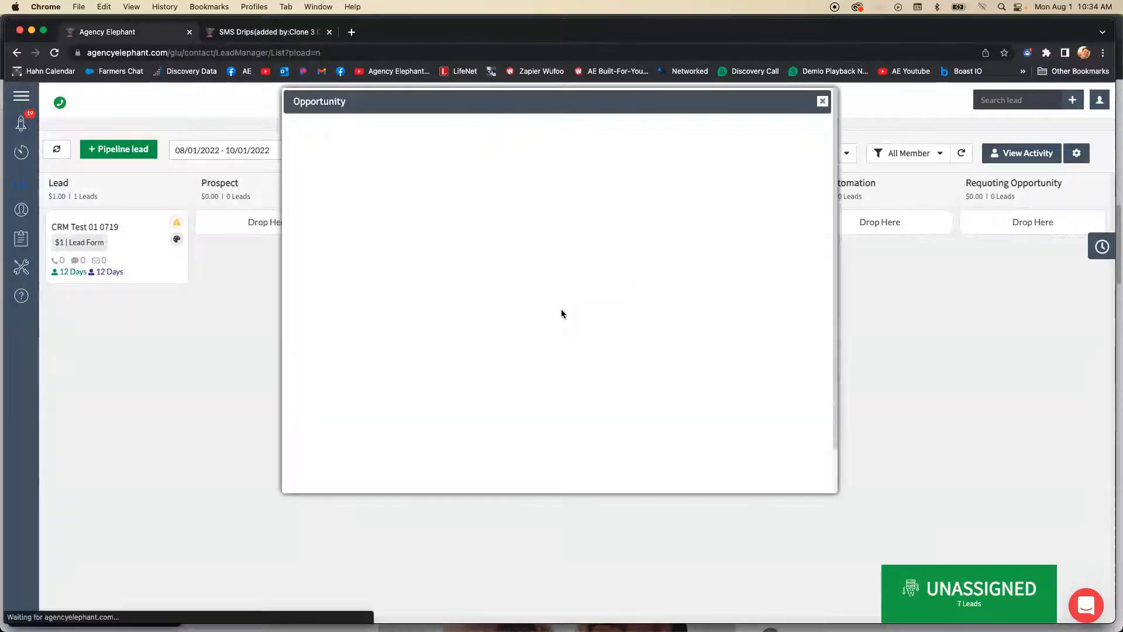
pyautogui.click(350, 470)
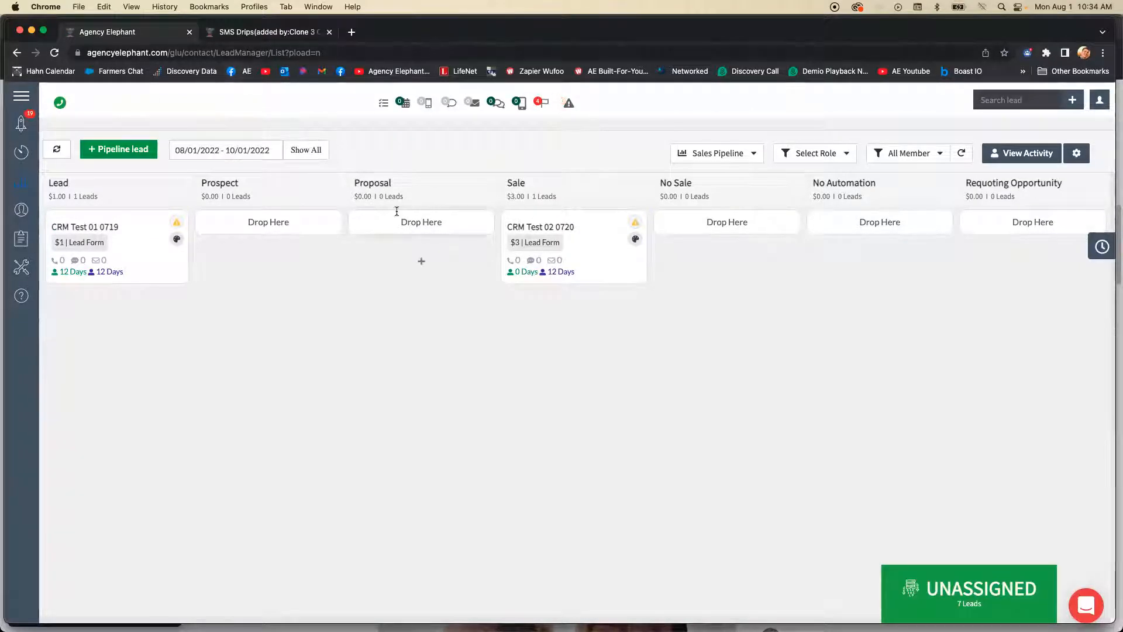
# Step: Review the follow-up message intervals in the Quotes Not Closed drip and compare them with the lead's stage in the sales pipeline
pyautogui.click(250, 38)
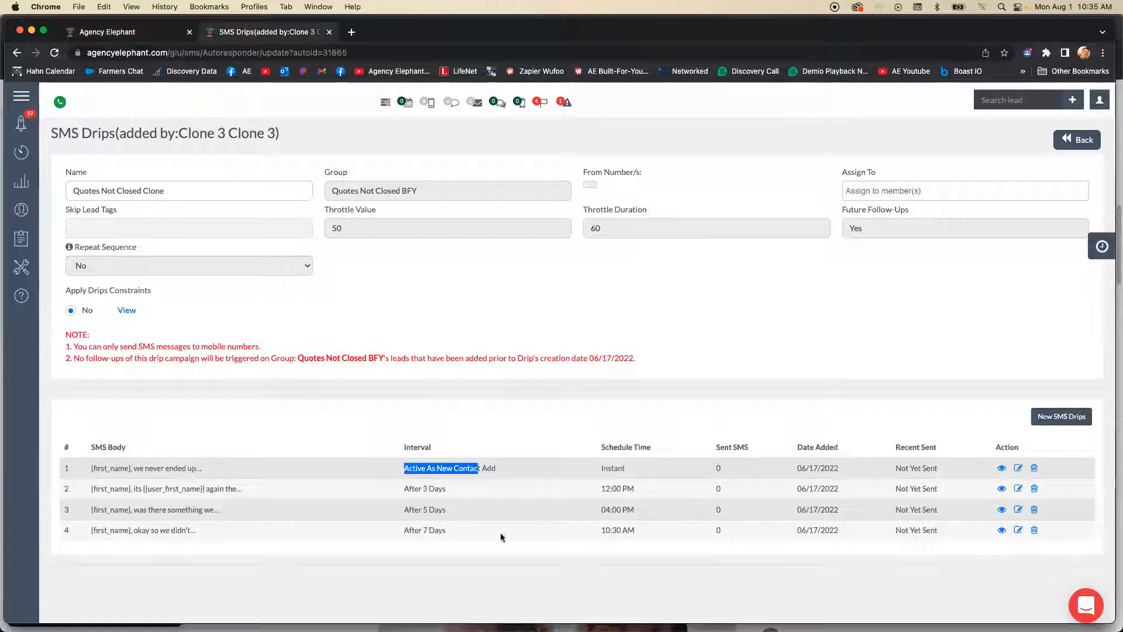
pyautogui.moveTo(393, 482); pyautogui.dragTo(464, 510)
pyautogui.click(412, 536)
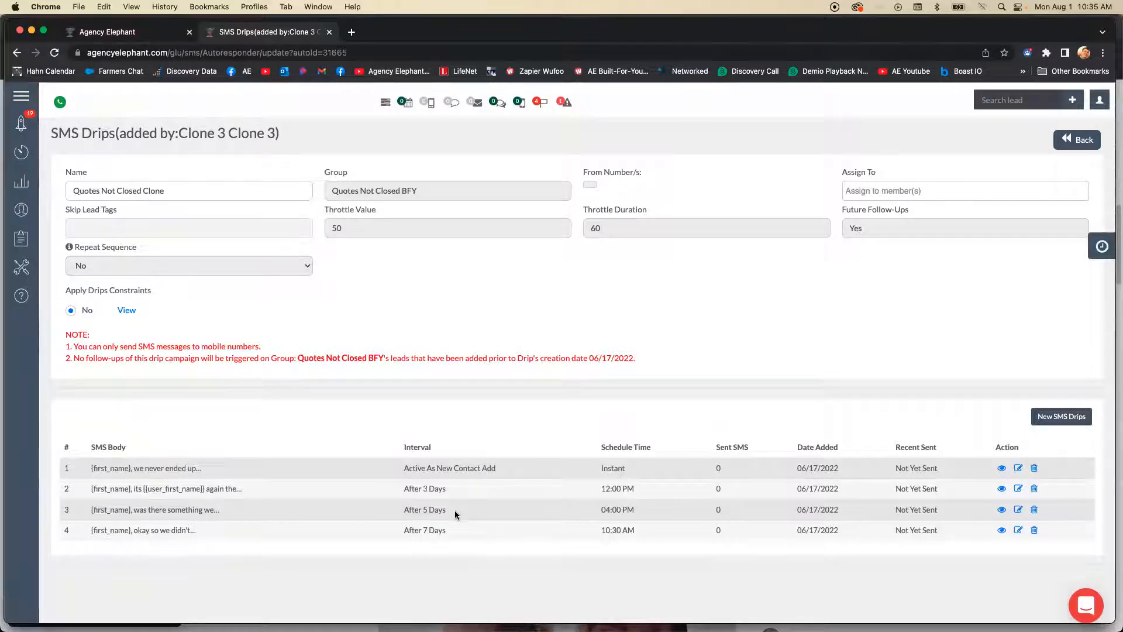
pyautogui.click(141, 39)
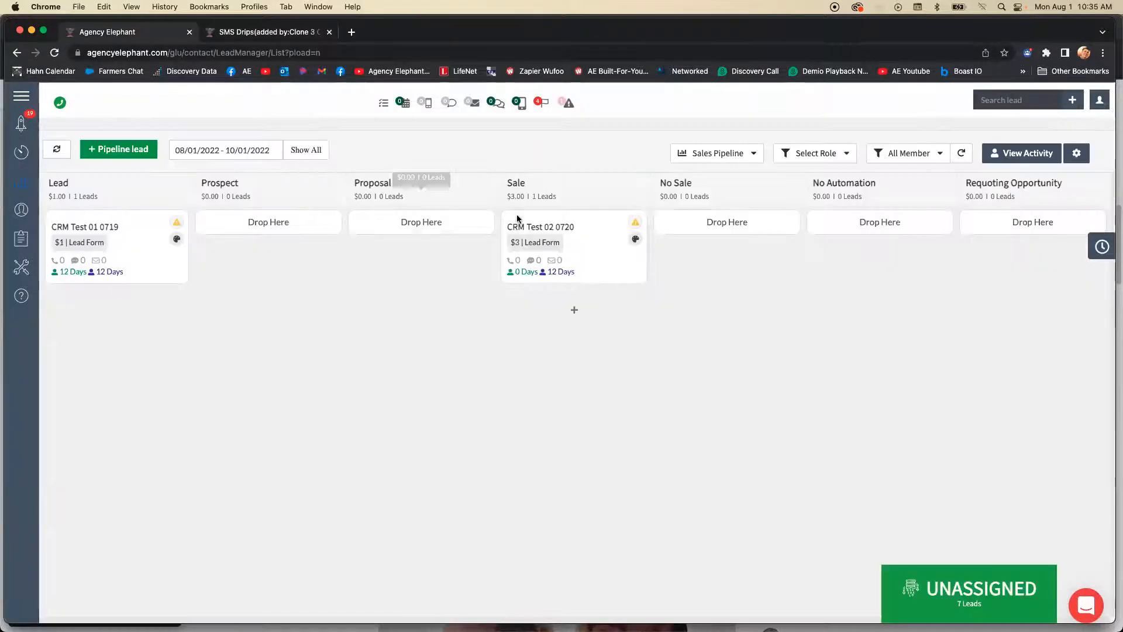
pyautogui.click(258, 32)
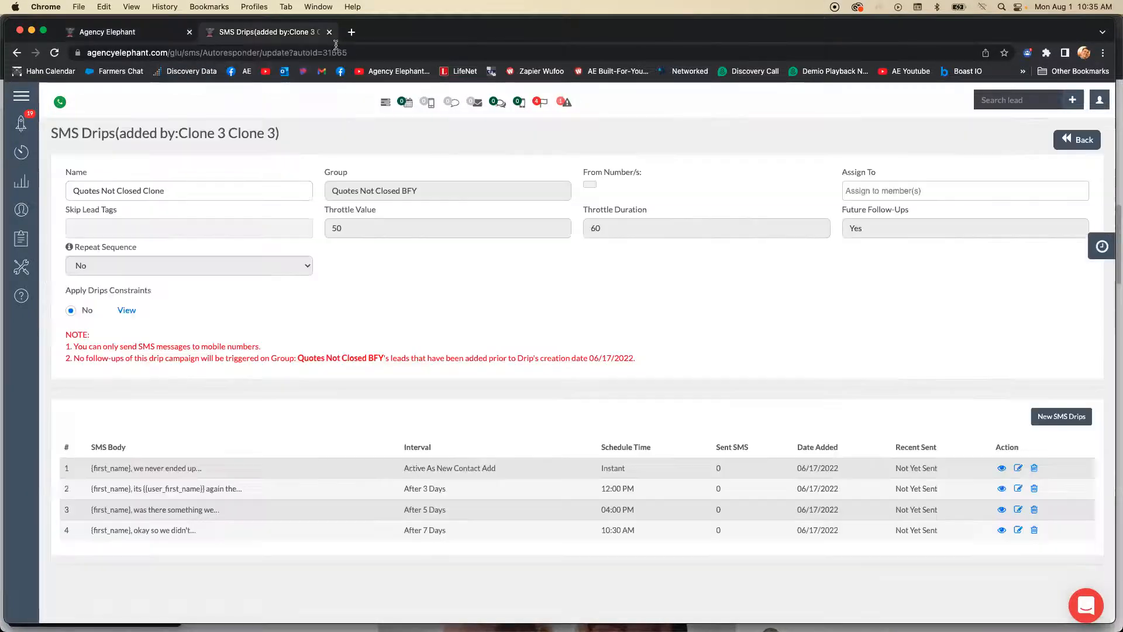
# Step: Search the SMS drips for "onboarding" and open the non-clone Onboarding (New Business) campaign
pyautogui.click(1080, 145)
pyautogui.scroll(-1, 283, 261)
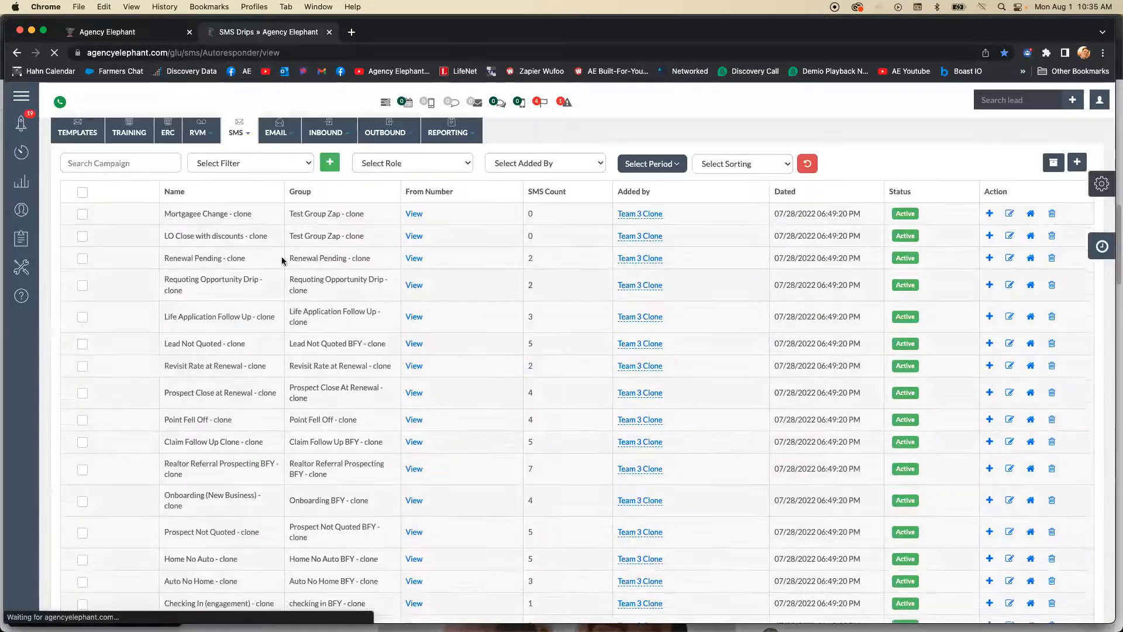
pyautogui.scroll(1, 283, 261)
pyautogui.click(147, 214)
pyautogui.write('onboarding')
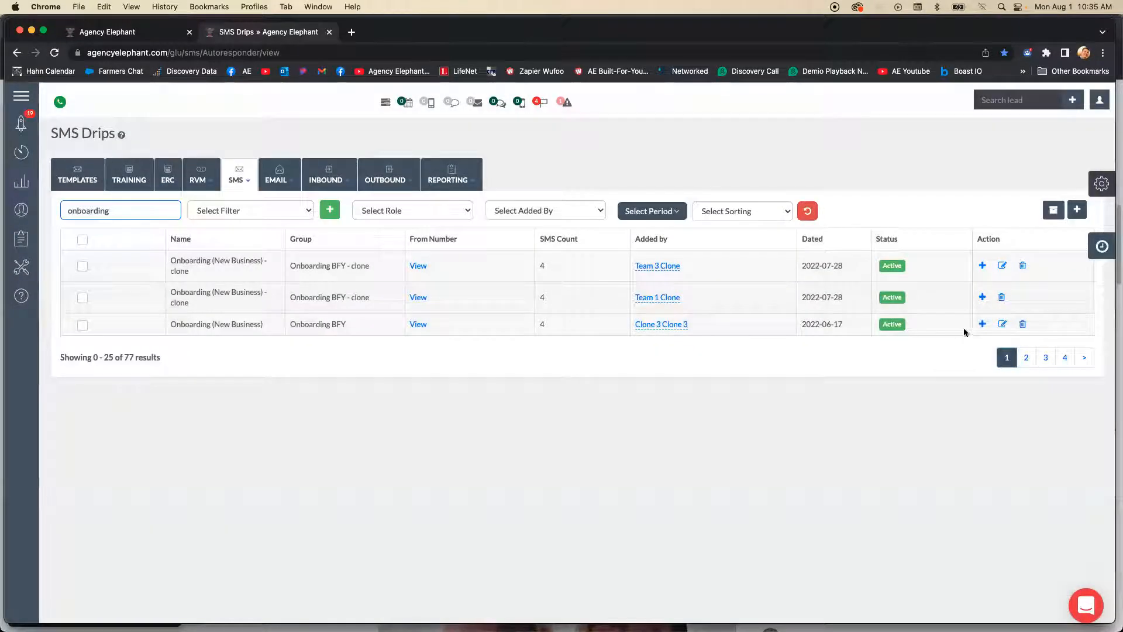
pyautogui.click(980, 324)
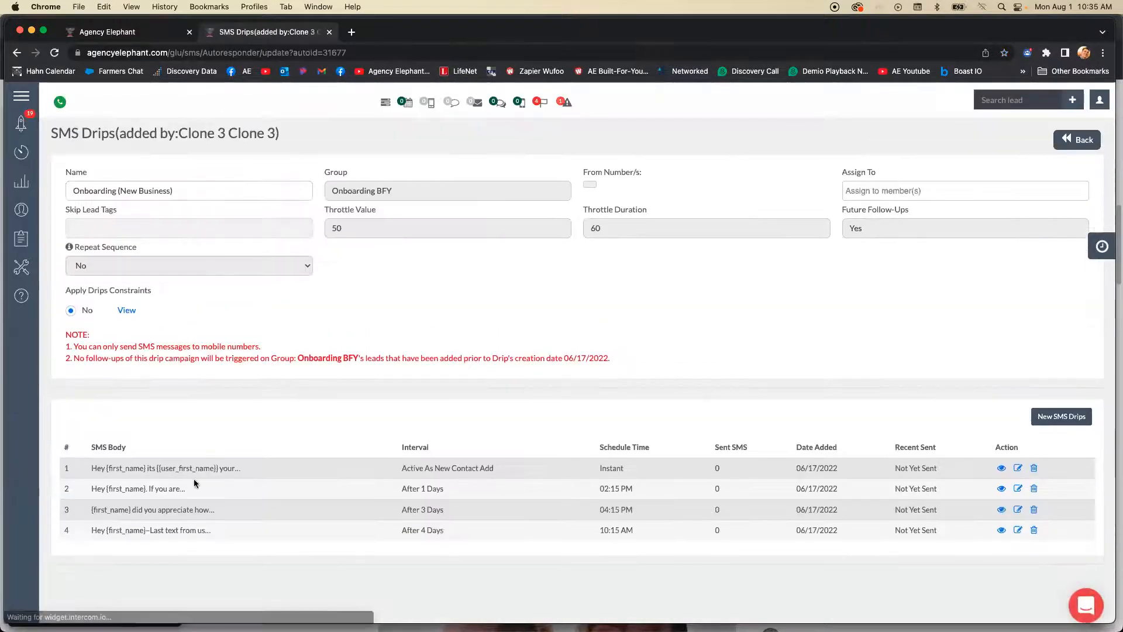
# Step: Review the first message's preview and the full body texts of the second and third messages in the Onboarding (New Business) drip
pyautogui.moveTo(183, 469); pyautogui.dragTo(193, 468)
pyautogui.moveTo(317, 472); pyautogui.dragTo(319, 472)
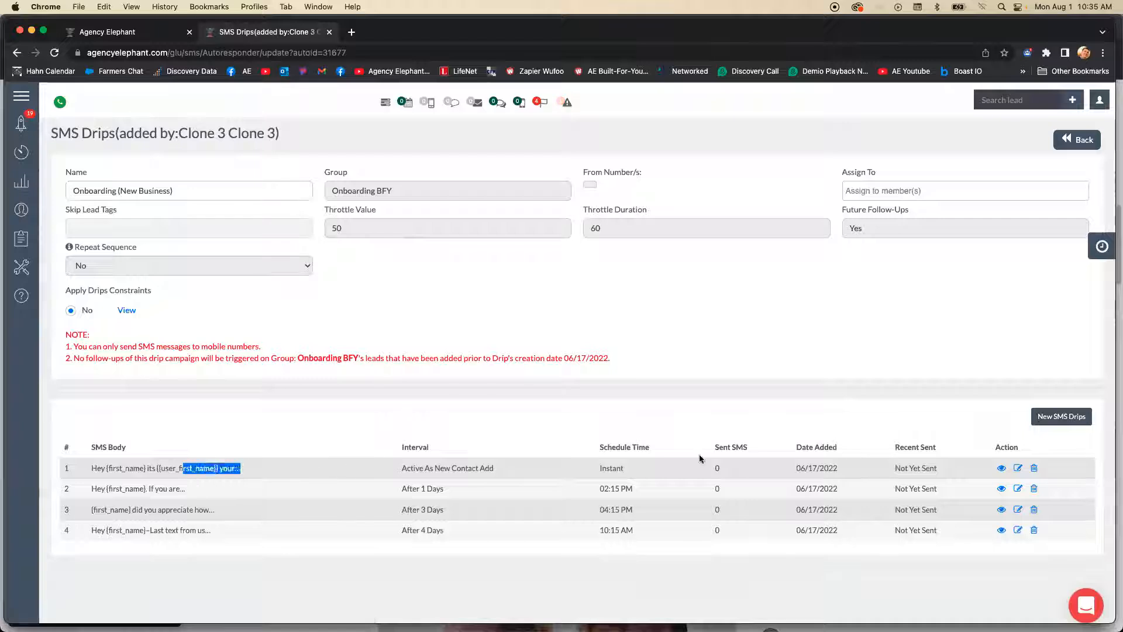
pyautogui.click(270, 494)
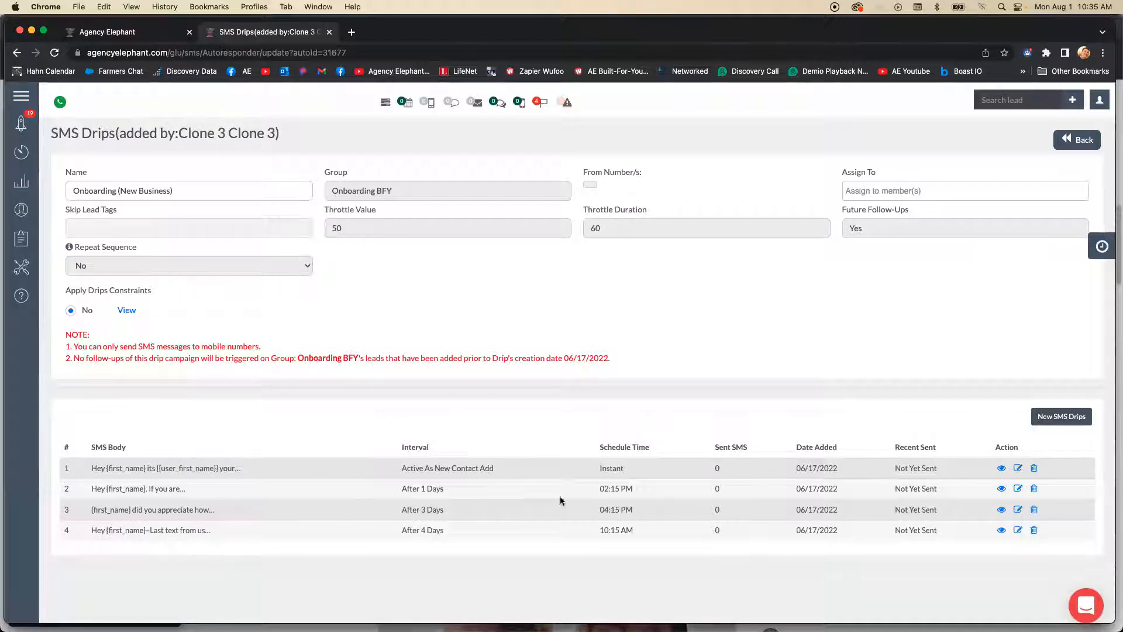
pyautogui.click(1016, 490)
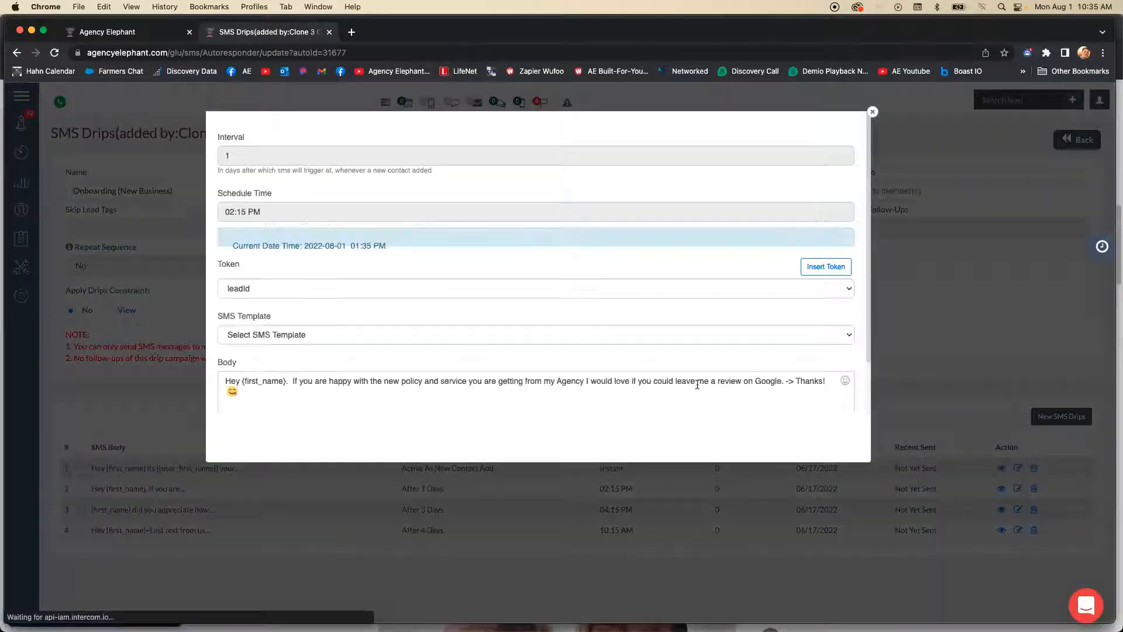
pyautogui.tripleClick(747, 373)
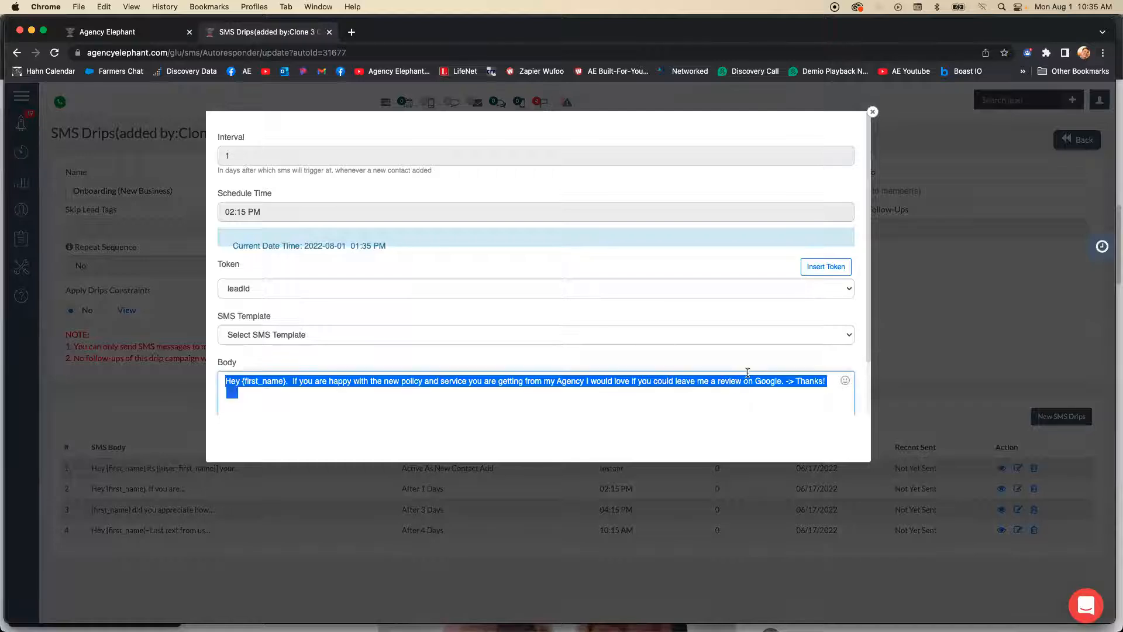
pyautogui.click(797, 380)
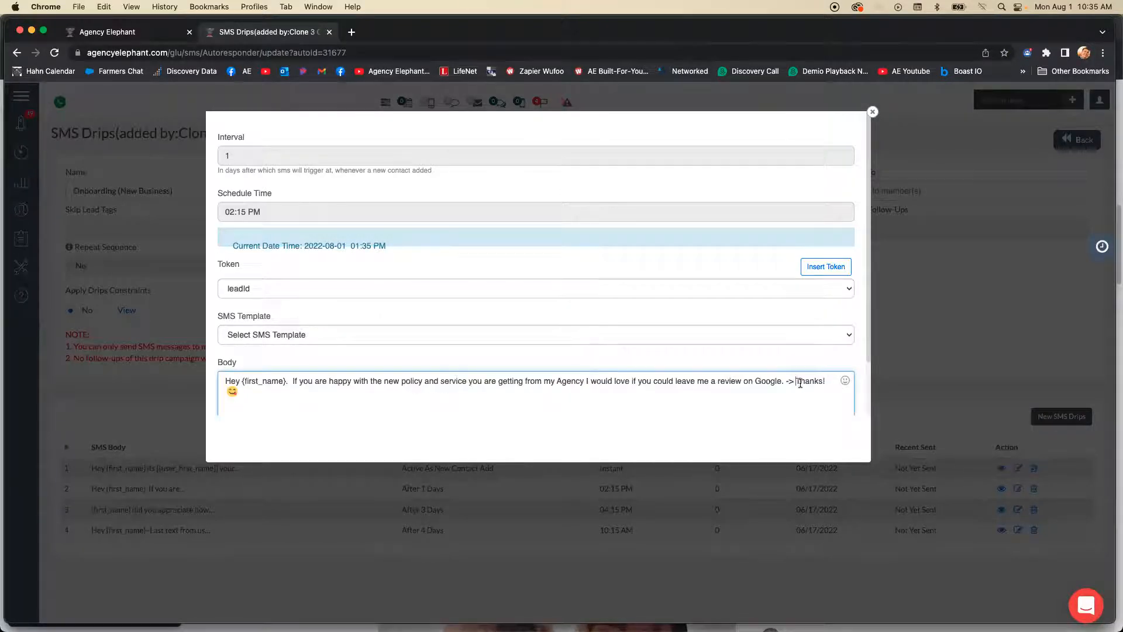
pyautogui.click(871, 113)
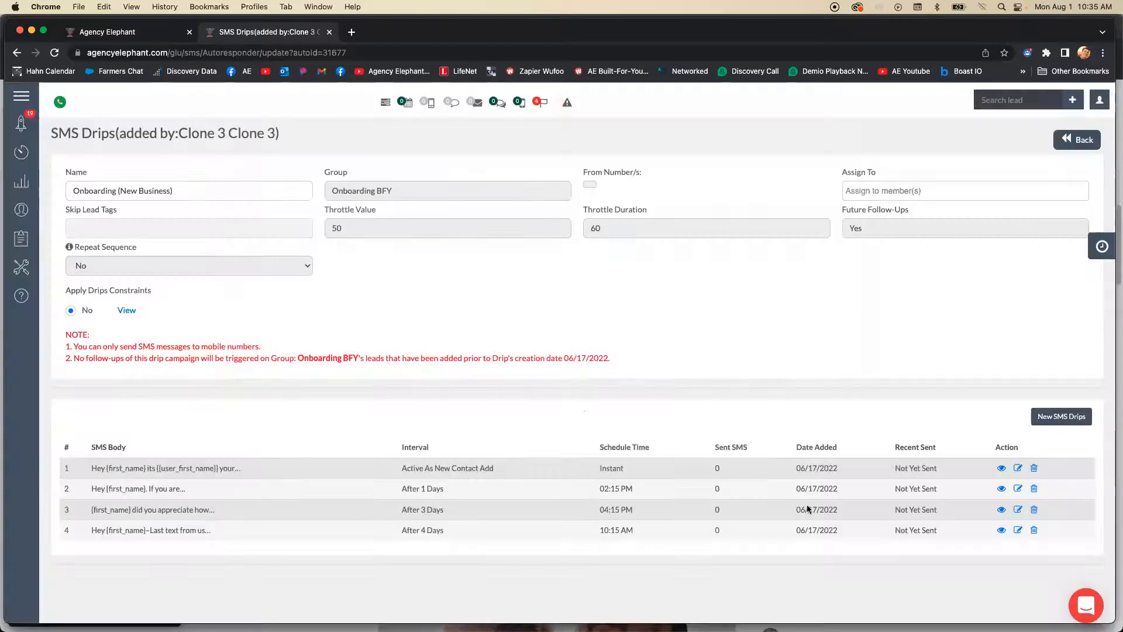
pyautogui.click(1018, 510)
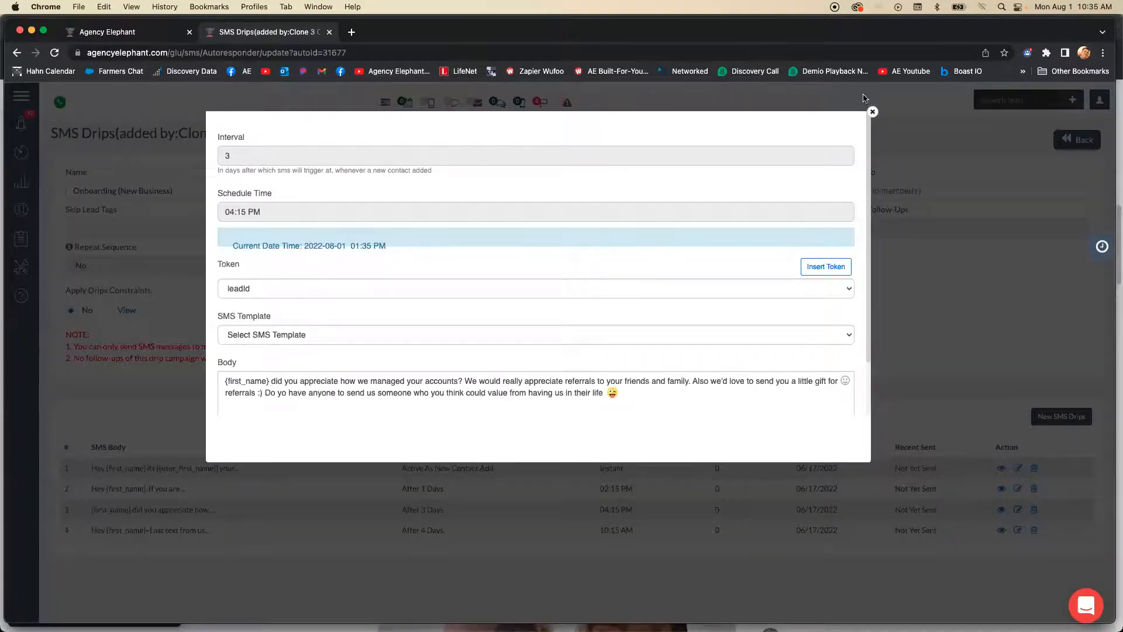
pyautogui.click(496, 440)
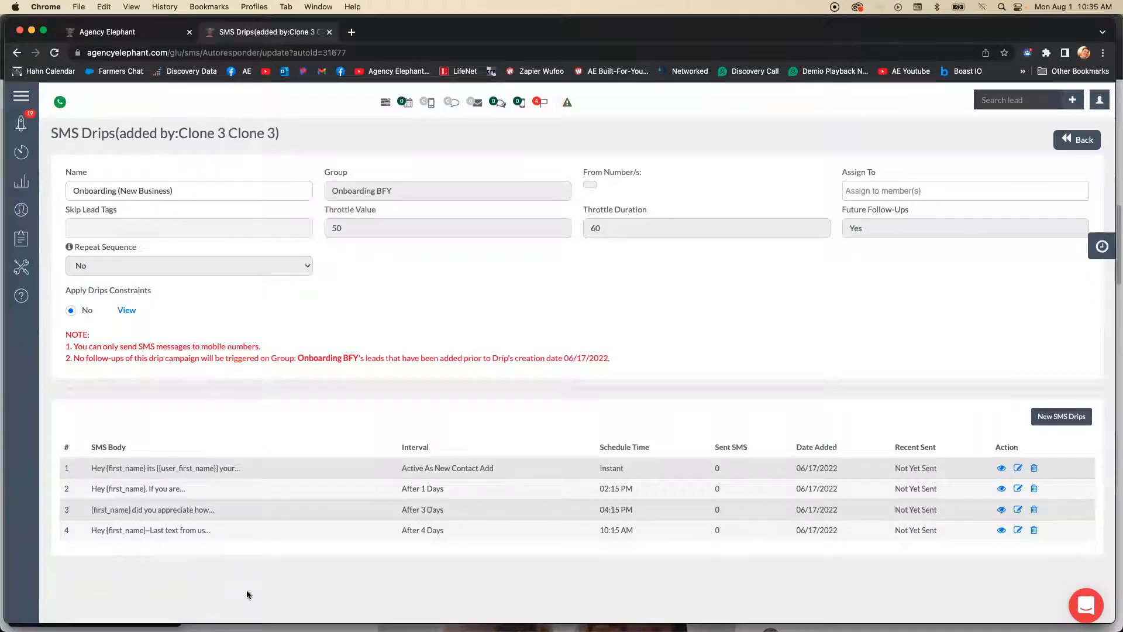